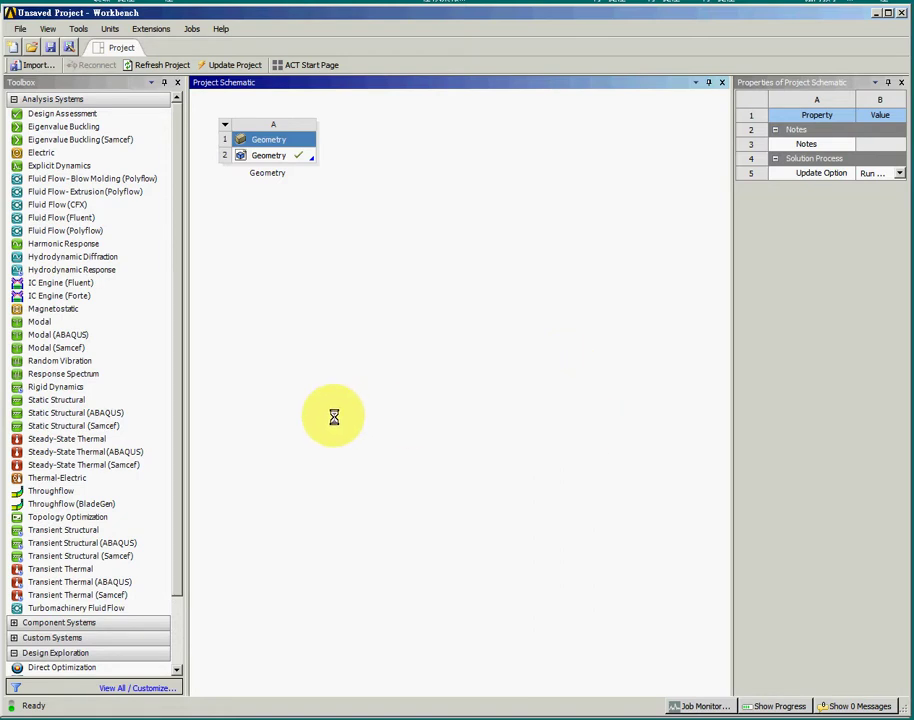
# Drop Modal onto Geometry A2 and Transient Structural onto Modal's Solution, then bring up Model B4's menu
pyautogui.moveTo(28, 321); pyautogui.dragTo(456, 188)
pyautogui.scroll(-2, 178, 522)
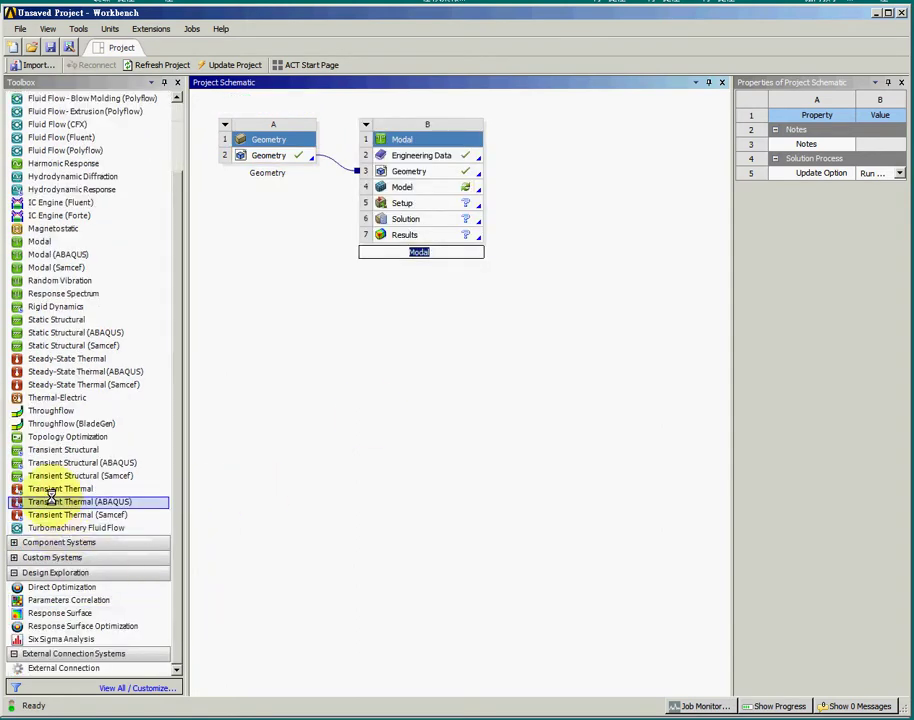
pyautogui.moveTo(50, 449); pyautogui.dragTo(454, 214)
pyautogui.click(543, 384)
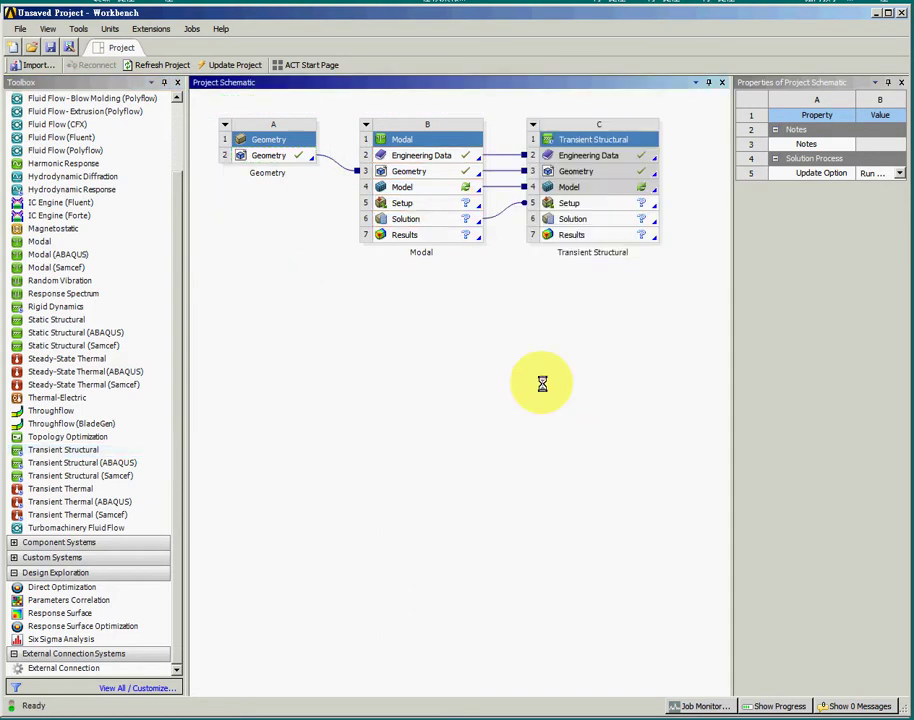
pyautogui.click(444, 186)
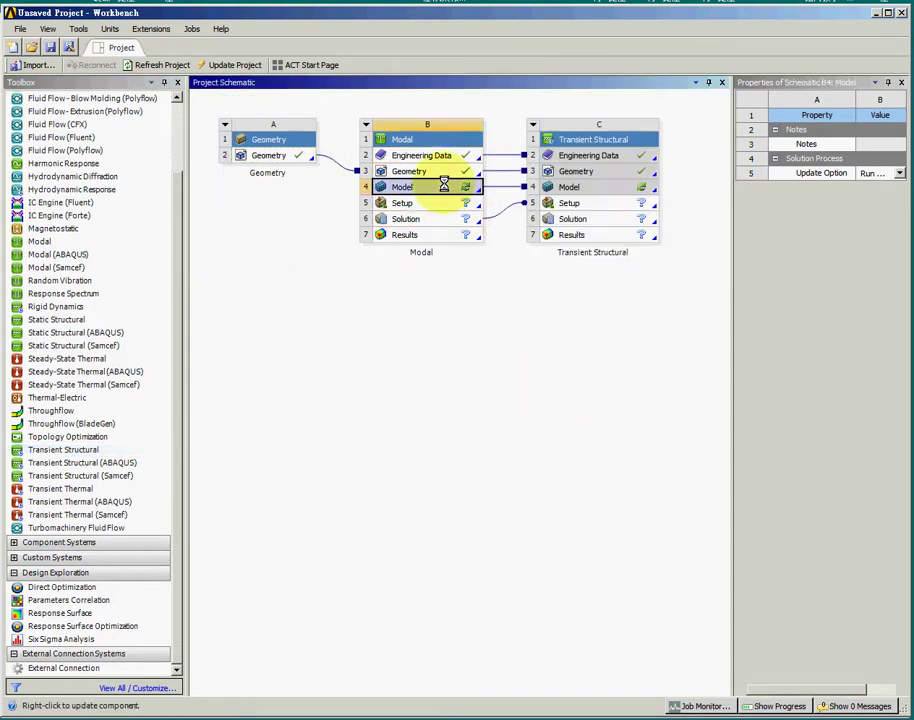
pyautogui.rightClick(444, 186)
# Launch Mechanical with Edit on the Model cell, then deselect the cell in the Project Schematic
pyautogui.click(482, 190)
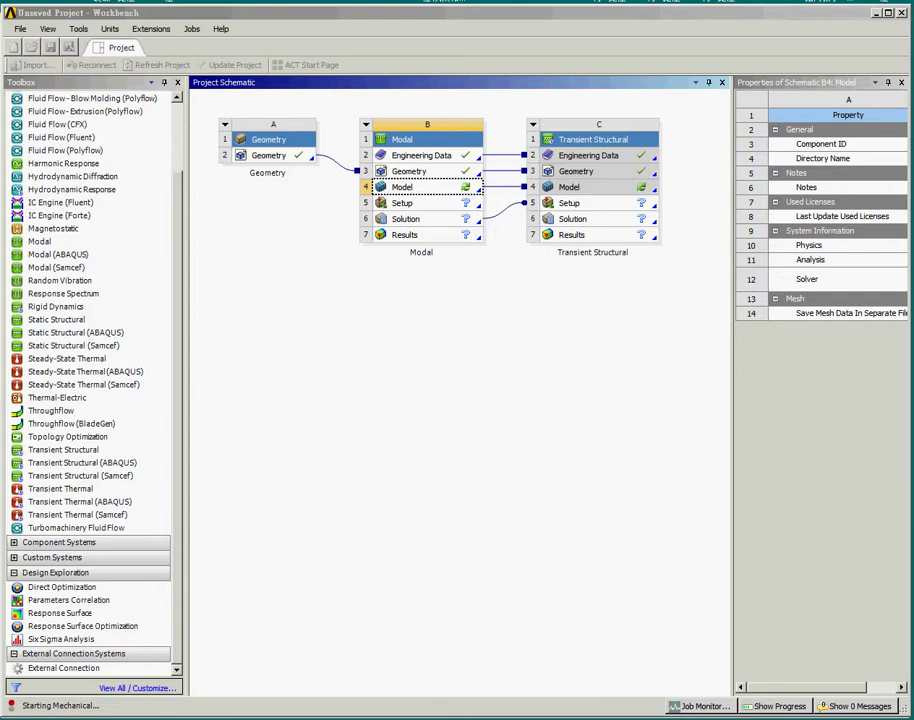
pyautogui.click(600, 305)
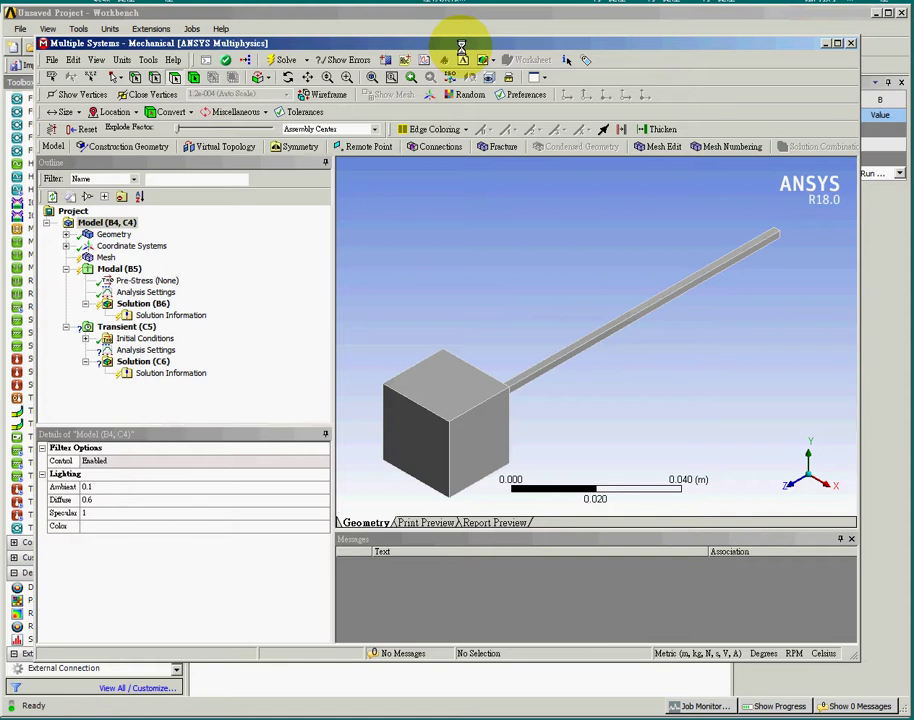
# Move and enlarge the Mechanical window, and inspect body 020 under Geometry
pyautogui.moveTo(460, 47); pyautogui.dragTo(433, 21)
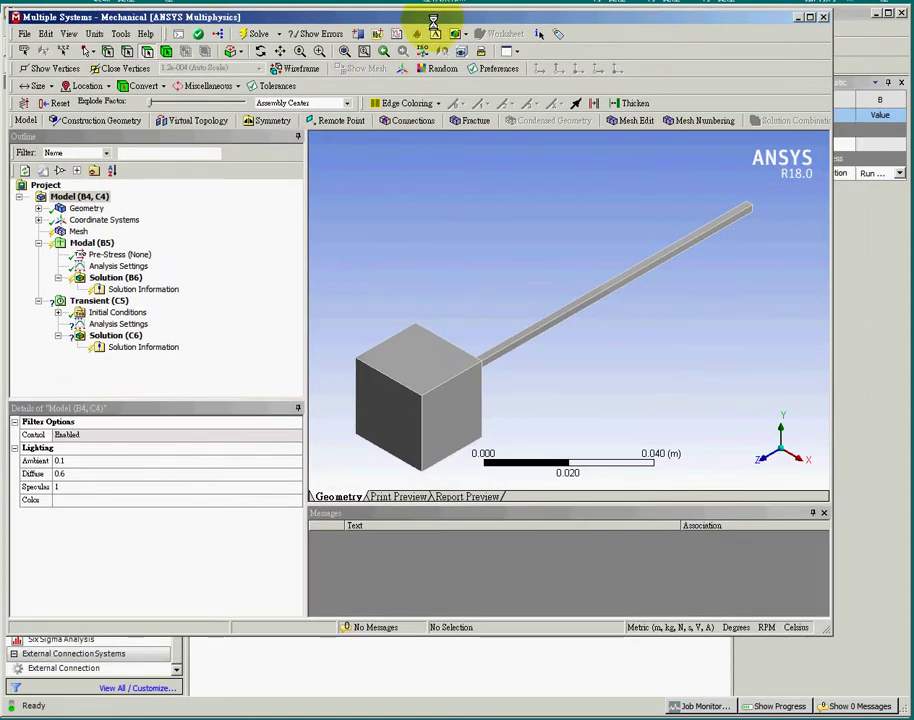
pyautogui.moveTo(833, 637); pyautogui.dragTo(901, 705)
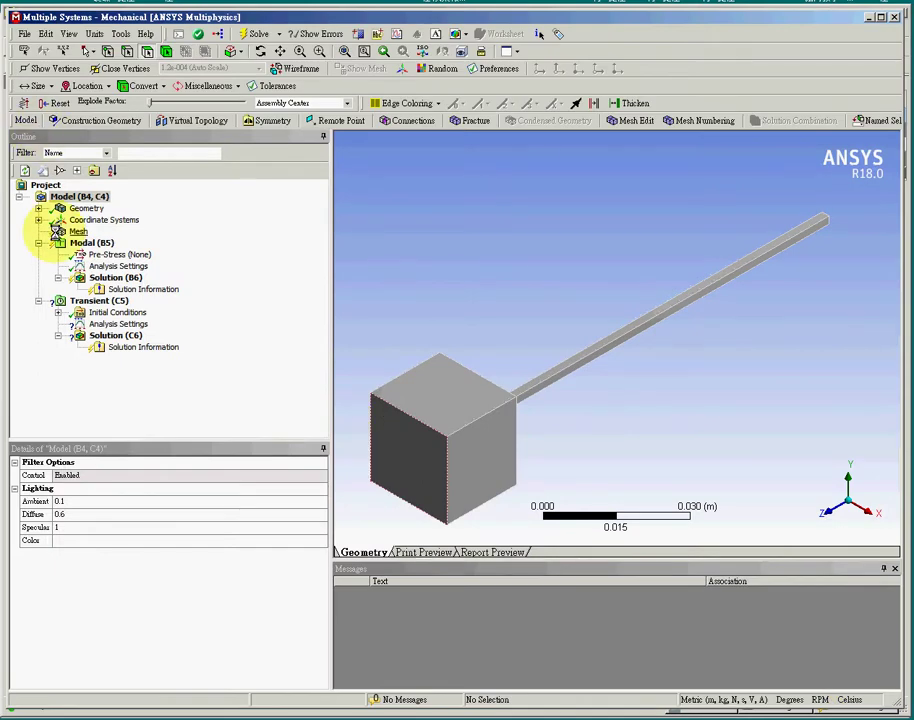
pyautogui.click(38, 208)
pyautogui.click(93, 221)
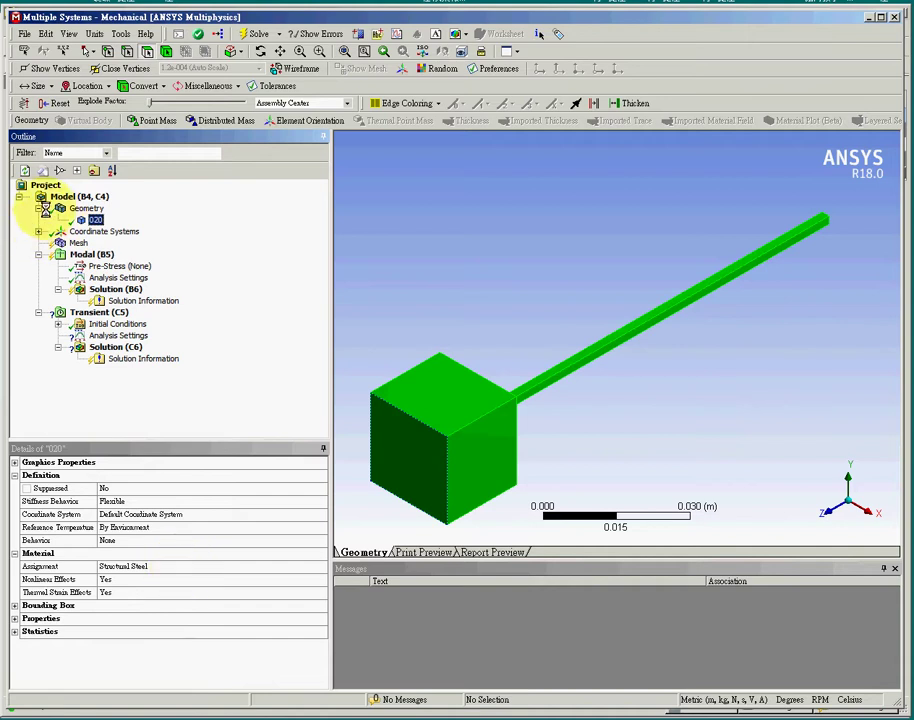
# Generate the default mesh by updating the Mesh branch
pyautogui.click(76, 243)
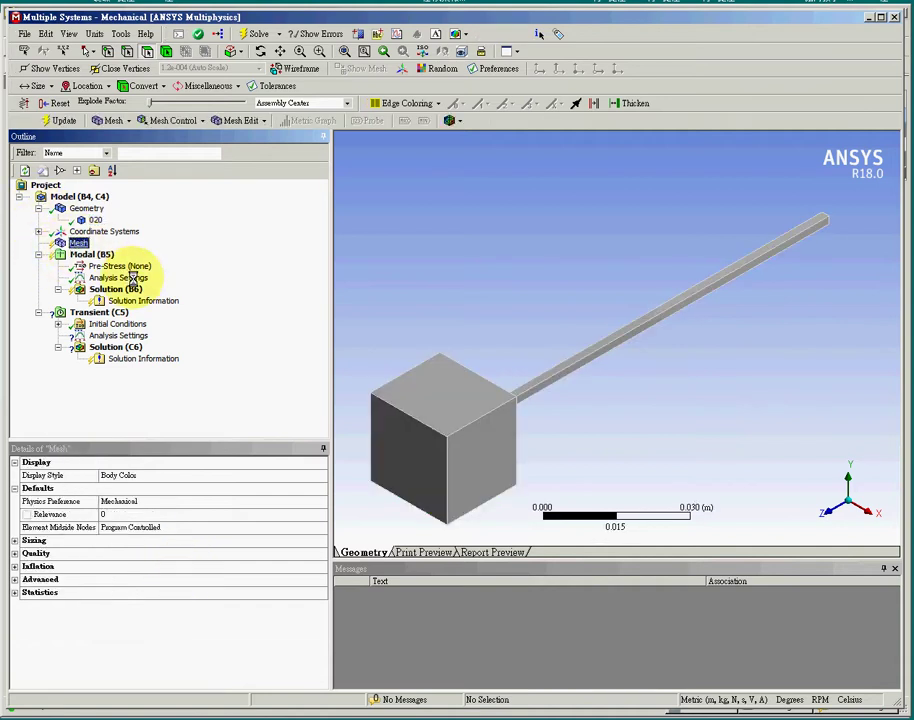
pyautogui.rightClick(78, 244)
pyautogui.click(108, 272)
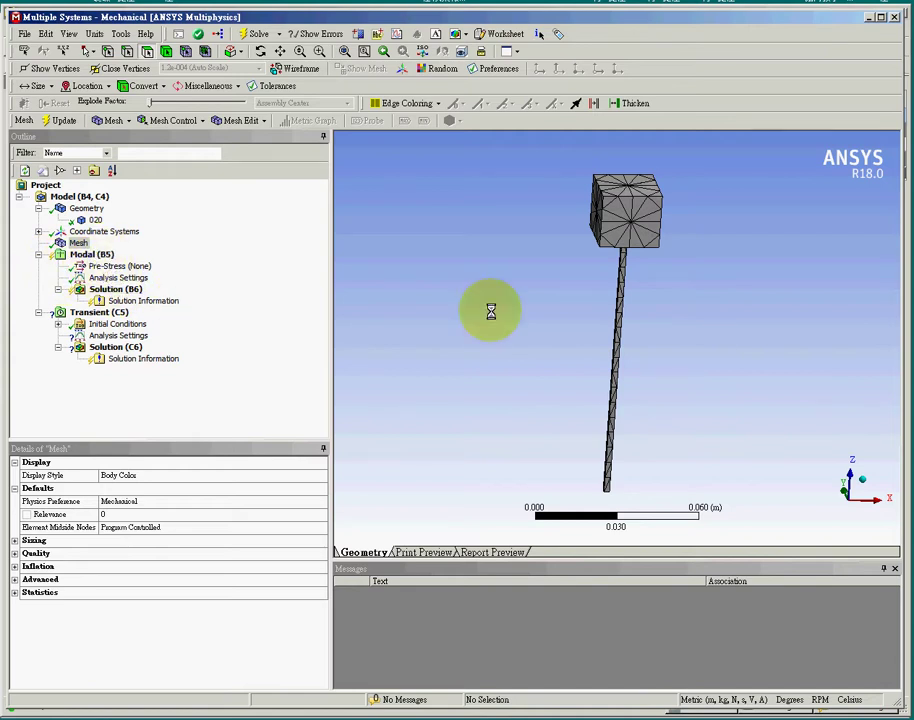
# Add a Fixed Support on the rod's small end face in Modal (B5)
pyautogui.moveTo(492, 310); pyautogui.dragTo(566, 204)
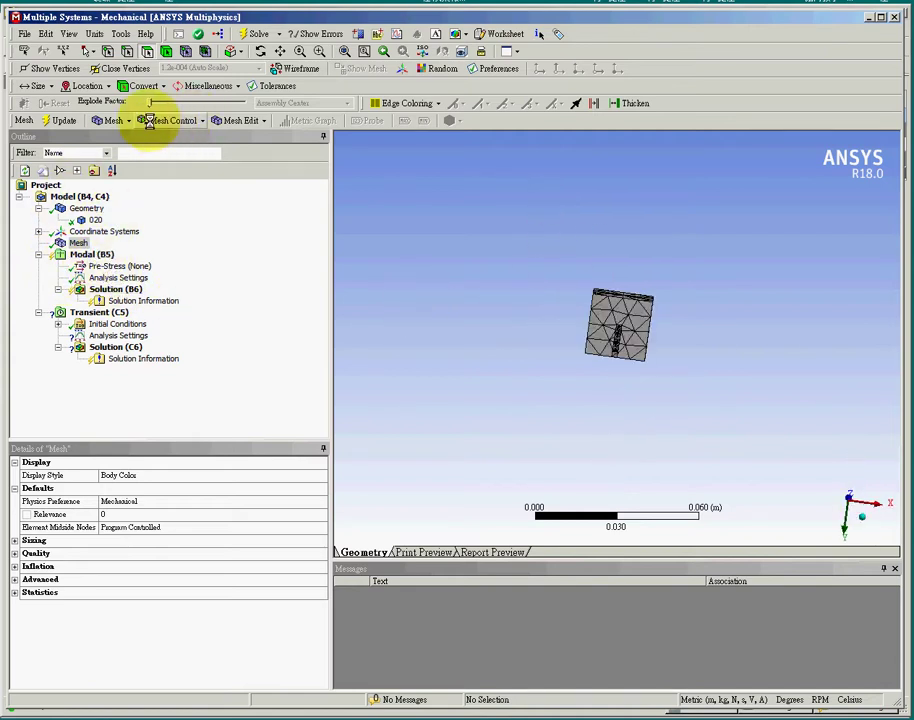
pyautogui.click(90, 256)
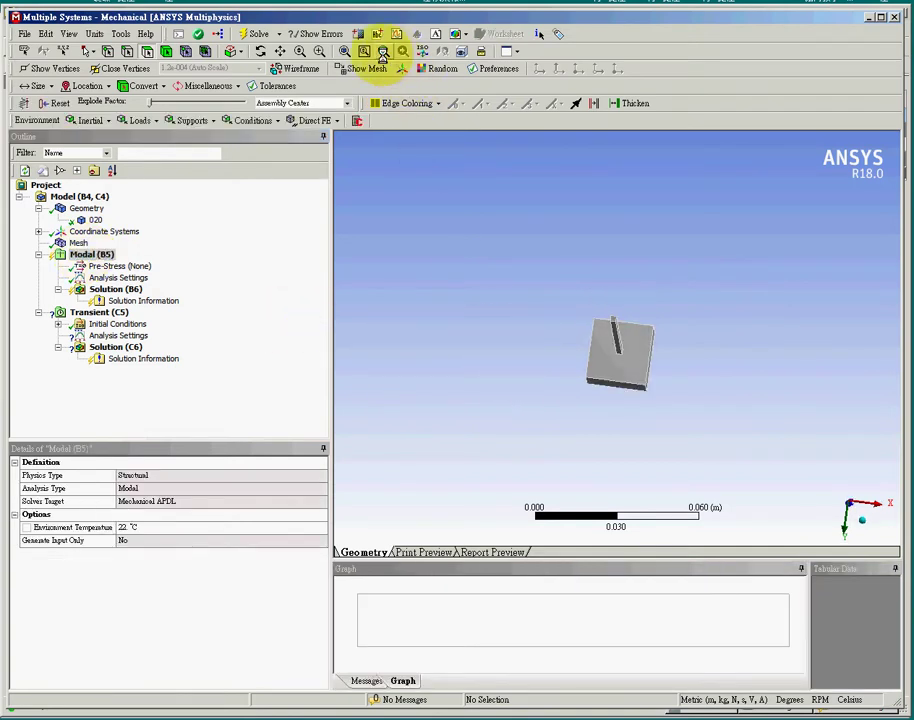
pyautogui.click(341, 52)
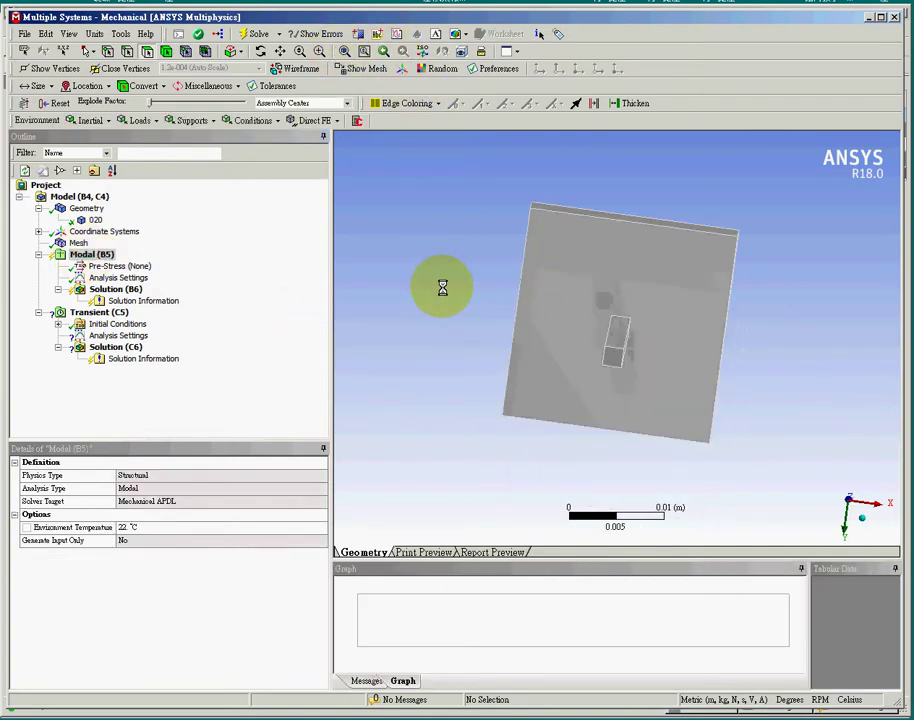
pyautogui.click(188, 120)
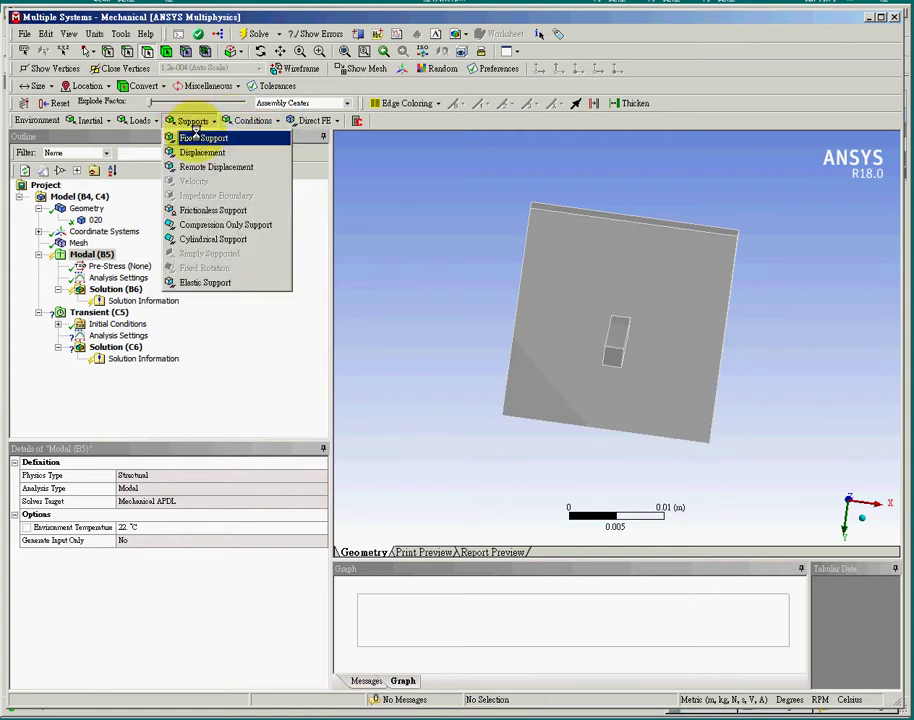
pyautogui.click(210, 137)
pyautogui.click(607, 360)
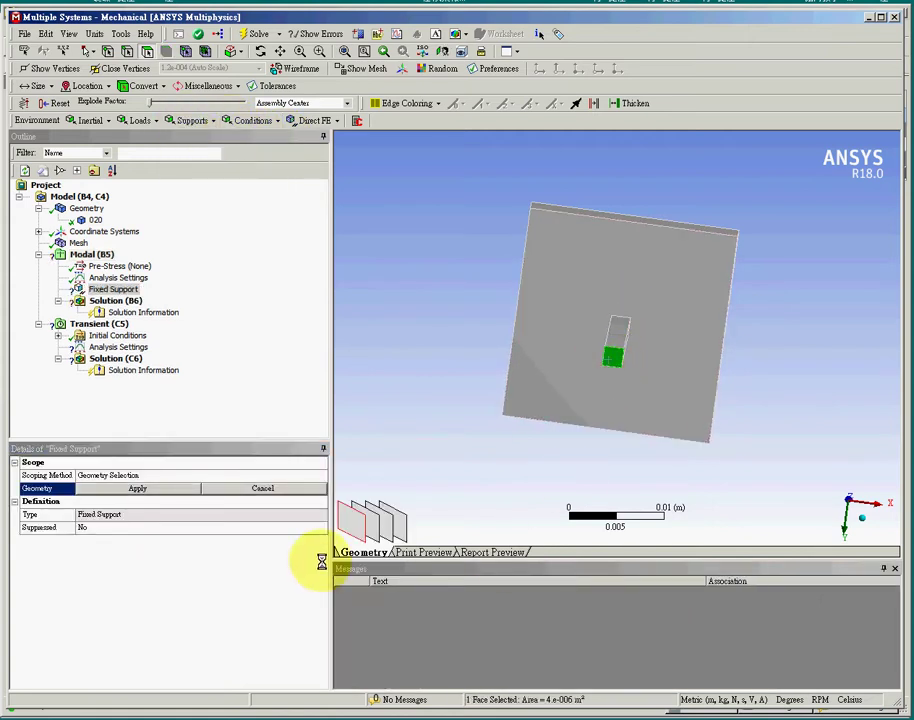
pyautogui.click(152, 489)
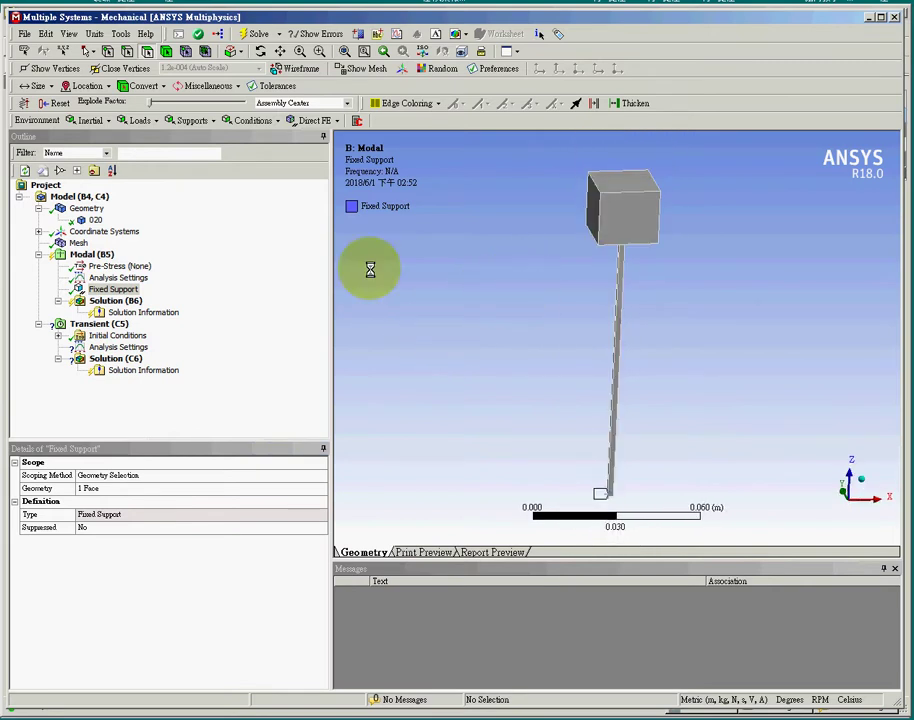
# In the Modal Analysis Settings, set Max Modes to Find to 15
pyautogui.click(118, 121)
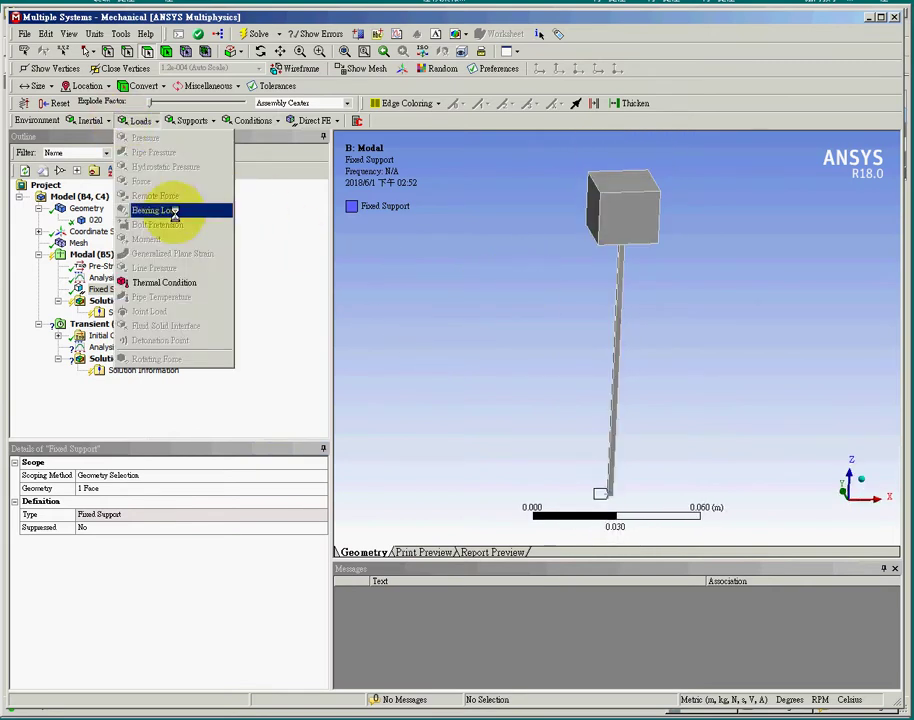
pyautogui.click(476, 356)
pyautogui.click(118, 277)
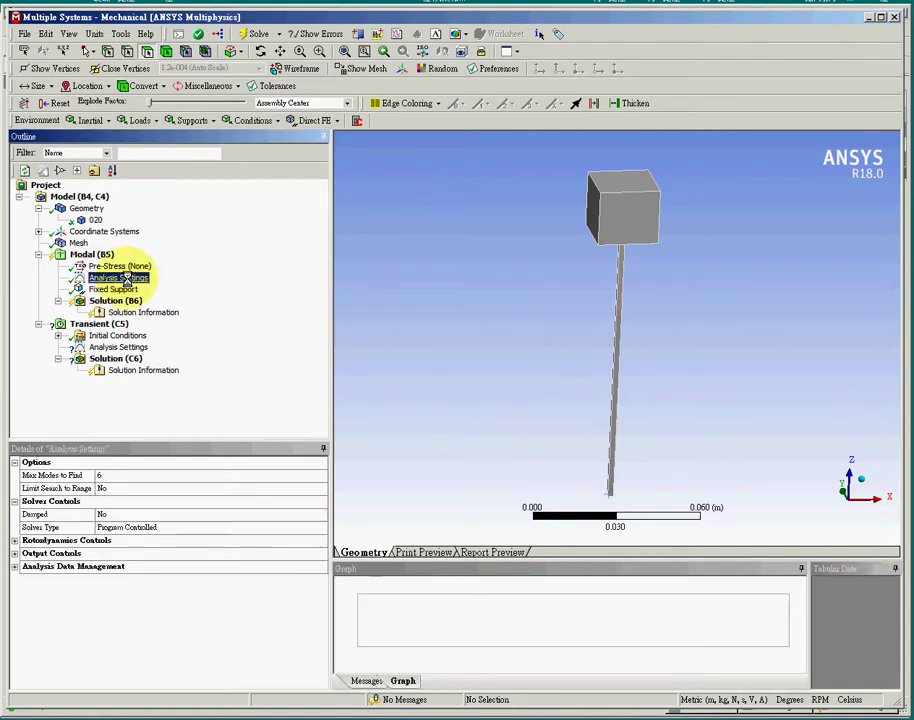
pyautogui.click(128, 476)
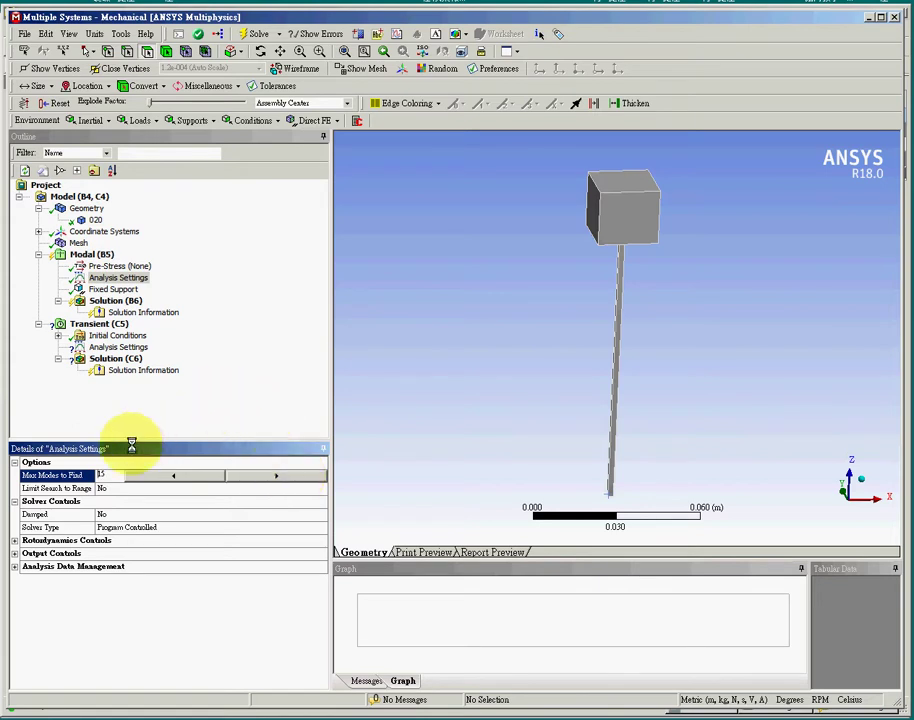
# Solve Solution (B6), giving frequencies from about 14.09 Hz to 14253 Hz
pyautogui.click(106, 301)
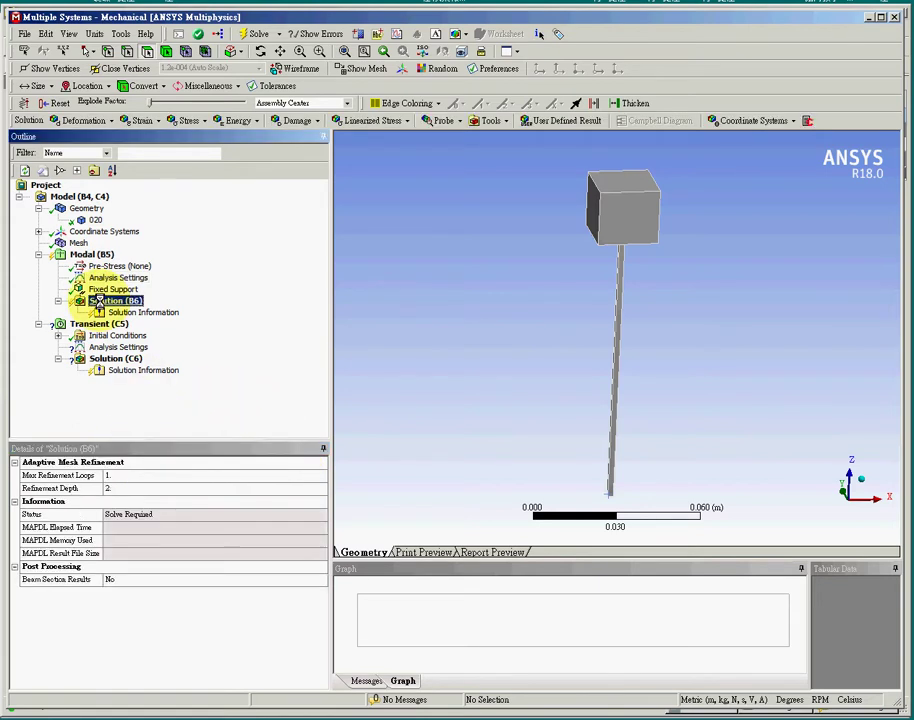
pyautogui.rightClick(104, 302)
pyautogui.click(136, 331)
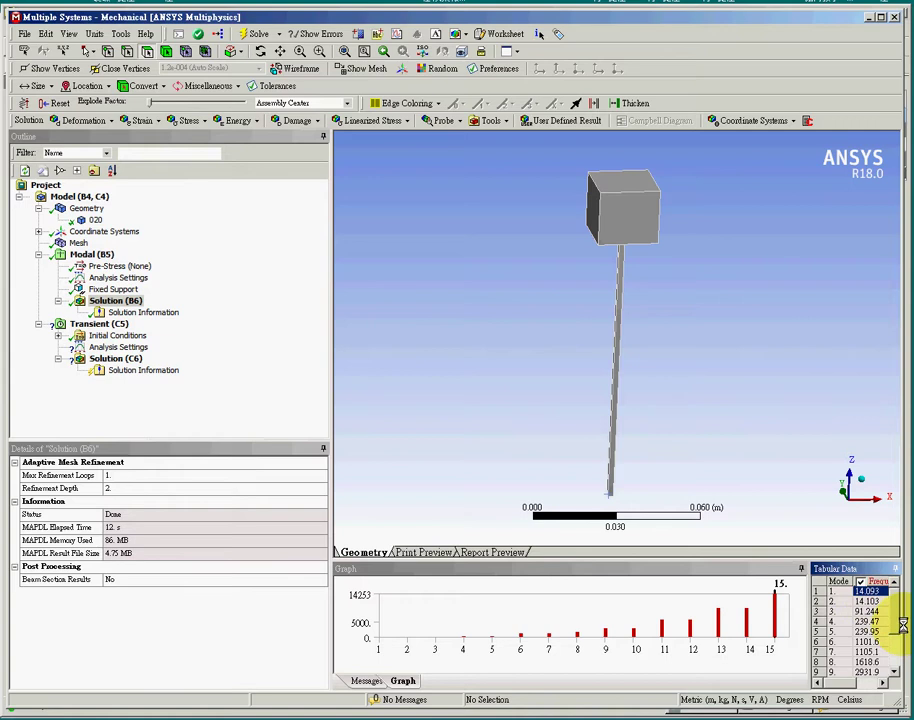
# Create and evaluate Total Deformation mode-shape results for all 15 frequencies
pyautogui.moveTo(895, 624); pyautogui.dragTo(861, 627)
pyautogui.rightClick(864, 620)
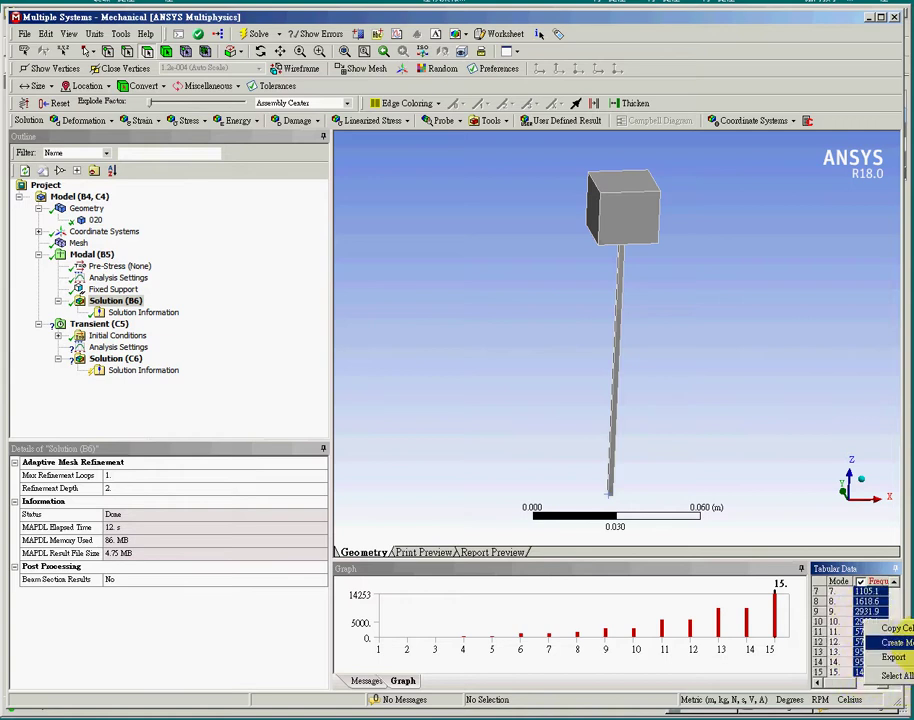
pyautogui.click(895, 642)
pyautogui.rightClick(115, 292)
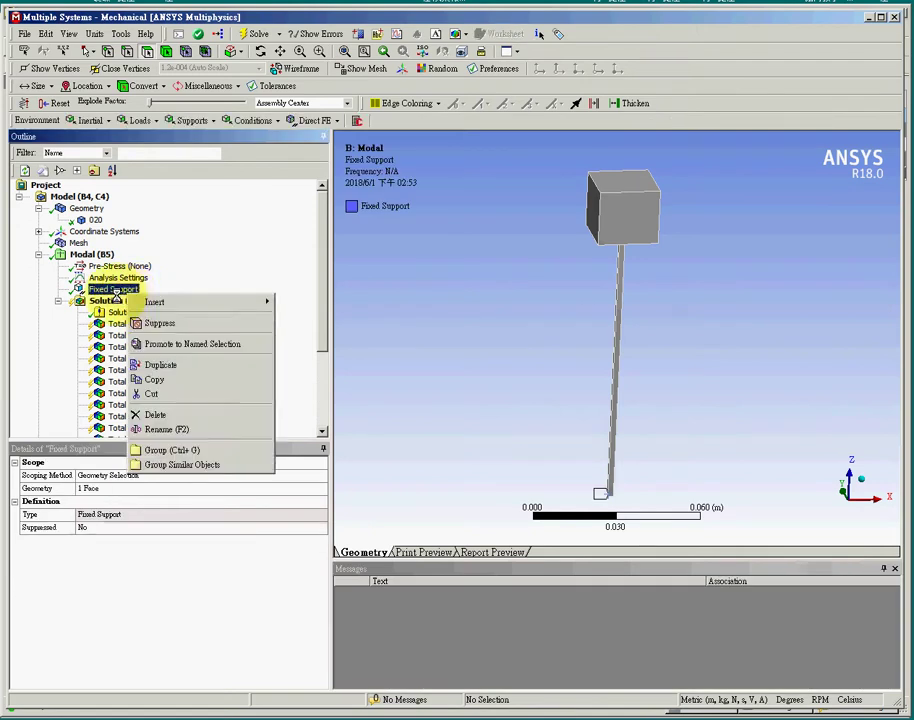
pyautogui.rightClick(112, 300)
pyautogui.click(170, 327)
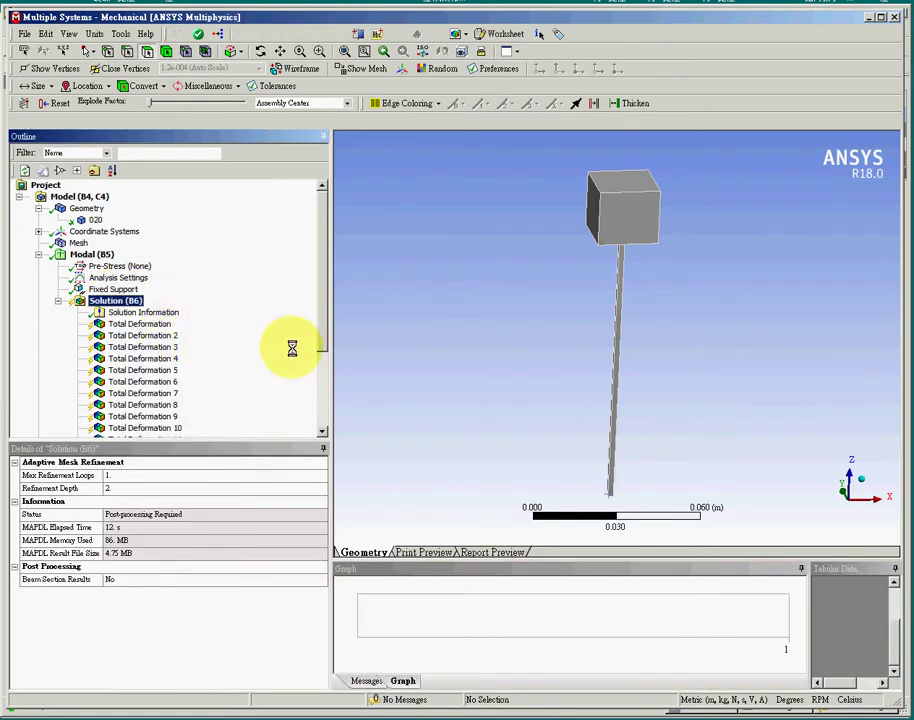
# Play and stop the first mode's Total Deformation animation
pyautogui.click(150, 324)
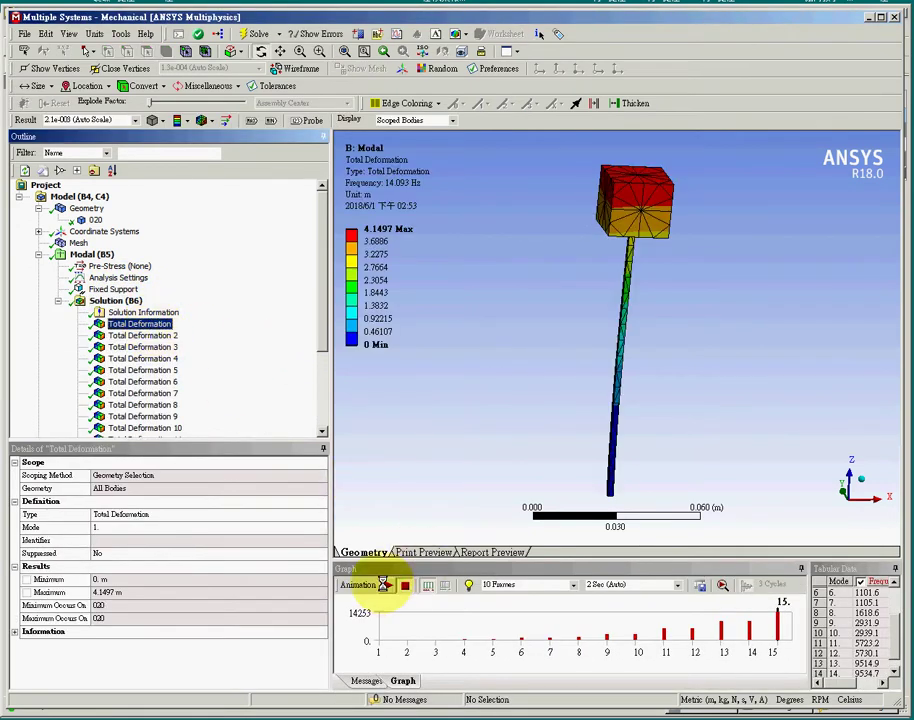
pyautogui.click(383, 585)
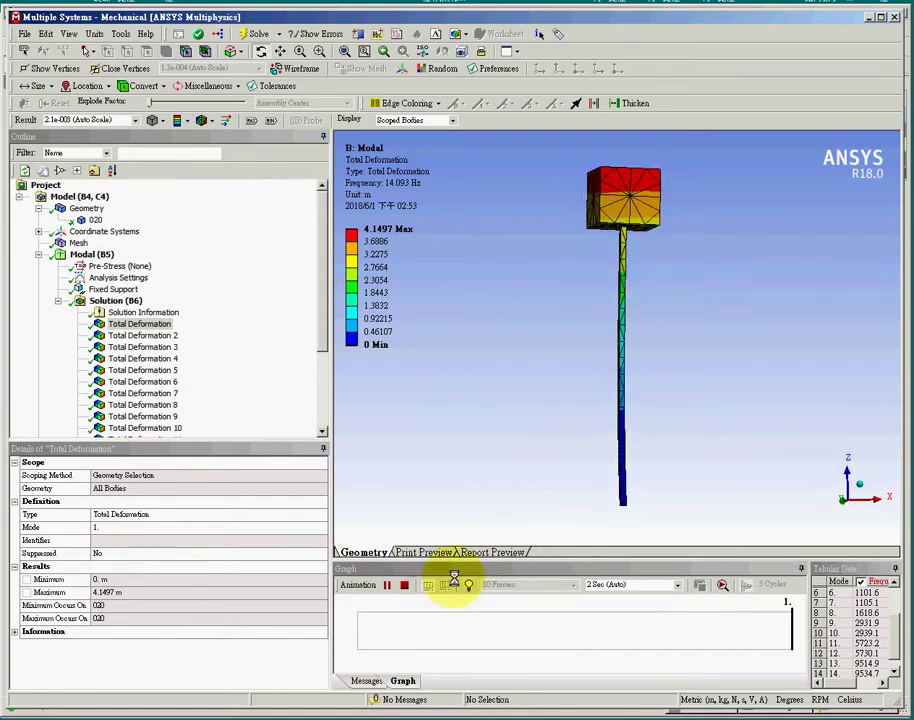
pyautogui.click(404, 585)
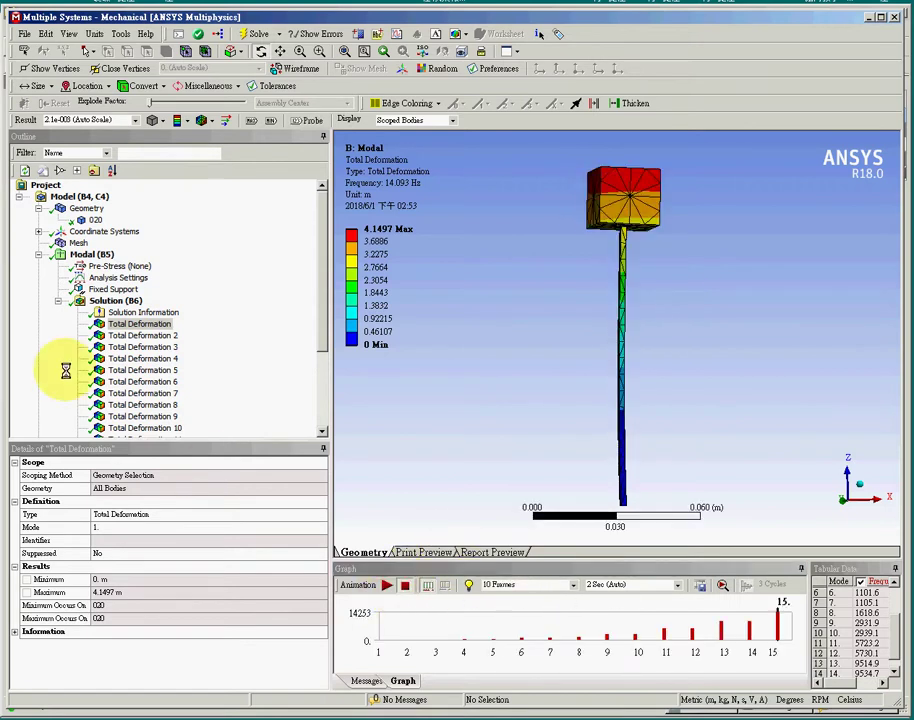
# Delete Total Deformation 1–15 from the Modal solution
pyautogui.moveTo(322, 343); pyautogui.dragTo(328, 391)
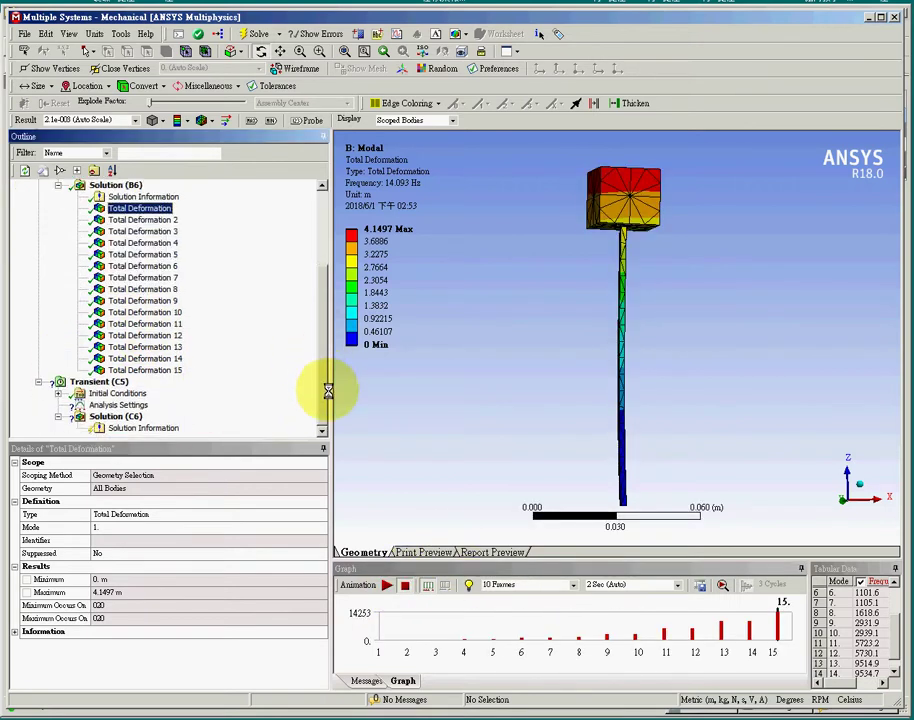
pyautogui.keyDown('shift'); pyautogui.click(158, 368); pyautogui.keyUp('shift')
pyautogui.rightClick(162, 350)
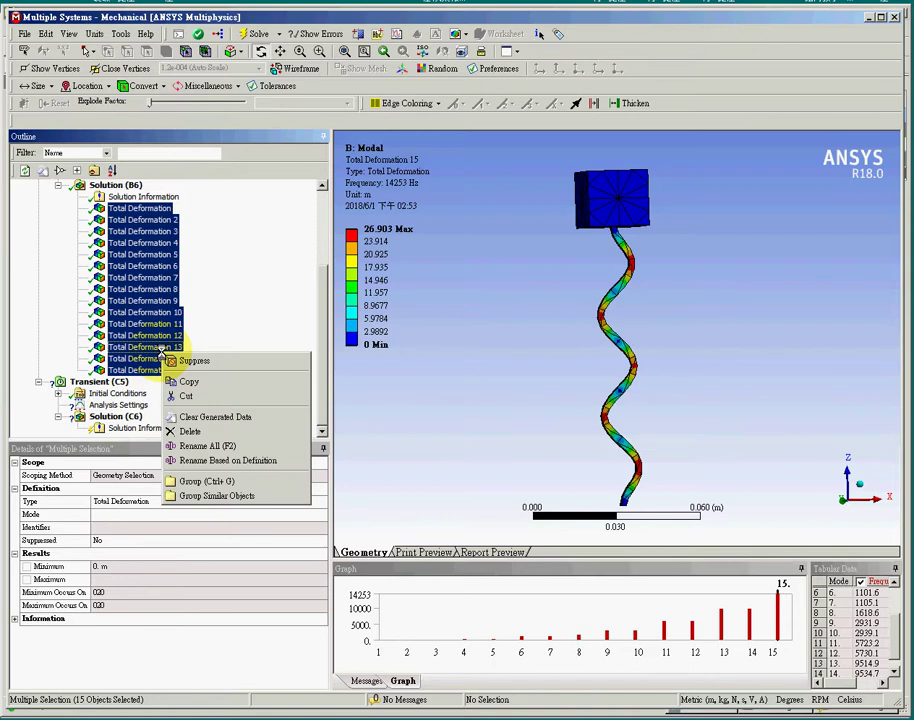
pyautogui.click(213, 432)
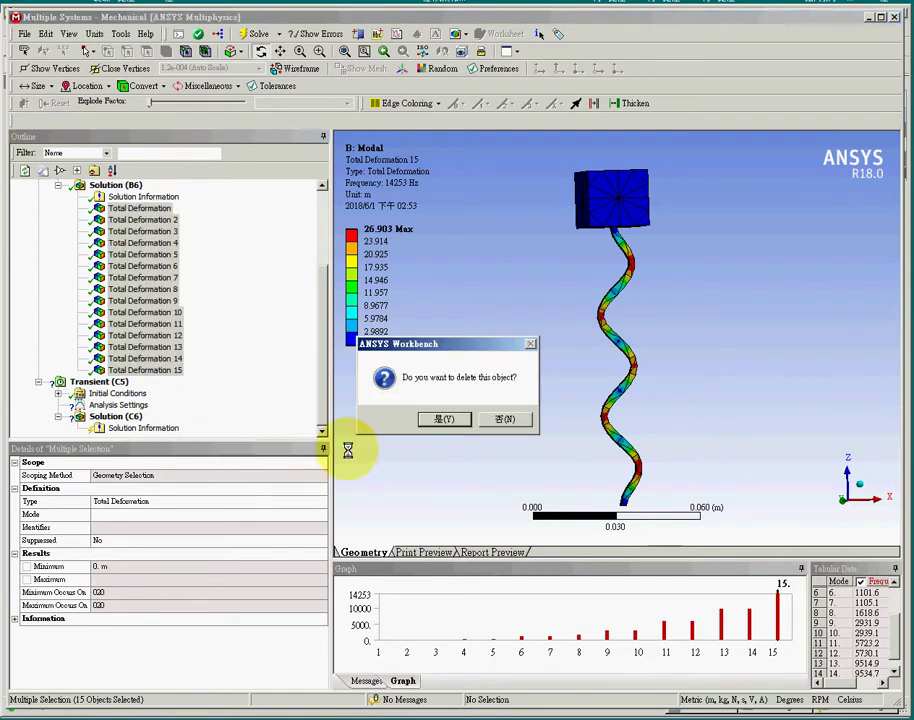
pyautogui.click(453, 419)
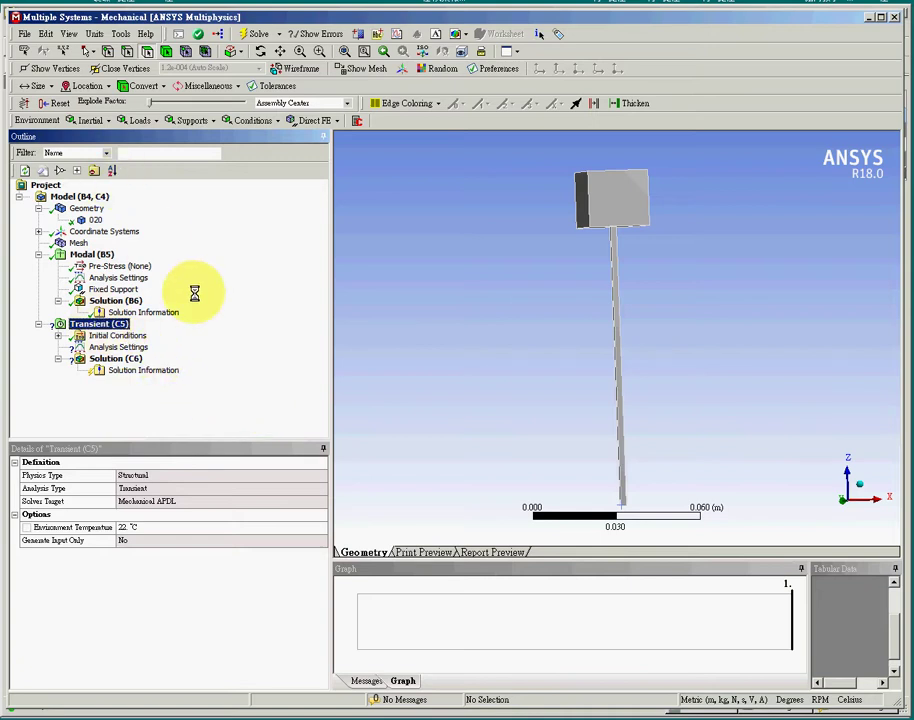
# In Transient (C5), insert a Force on the block's left face and set its Direction
pyautogui.click(120, 289)
pyautogui.moveTo(498, 459)
pyautogui.mouseDown(button='middle')
pyautogui.moveTo(475, 361)
pyautogui.moveTo(490, 459)
pyautogui.moveTo(503, 467)
pyautogui.mouseUp(button='middle')
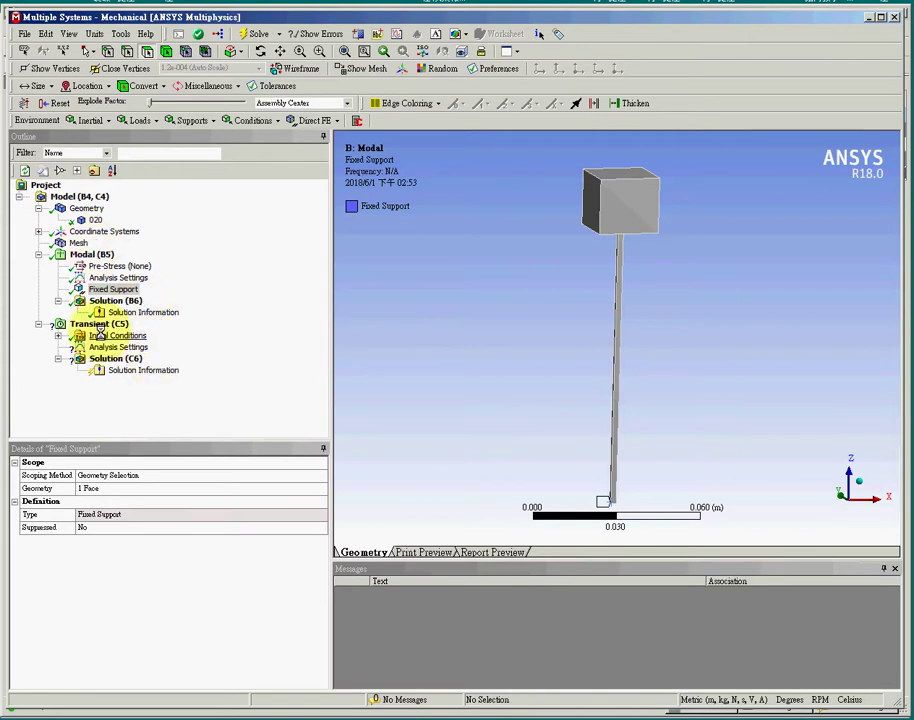
pyautogui.click(97, 325)
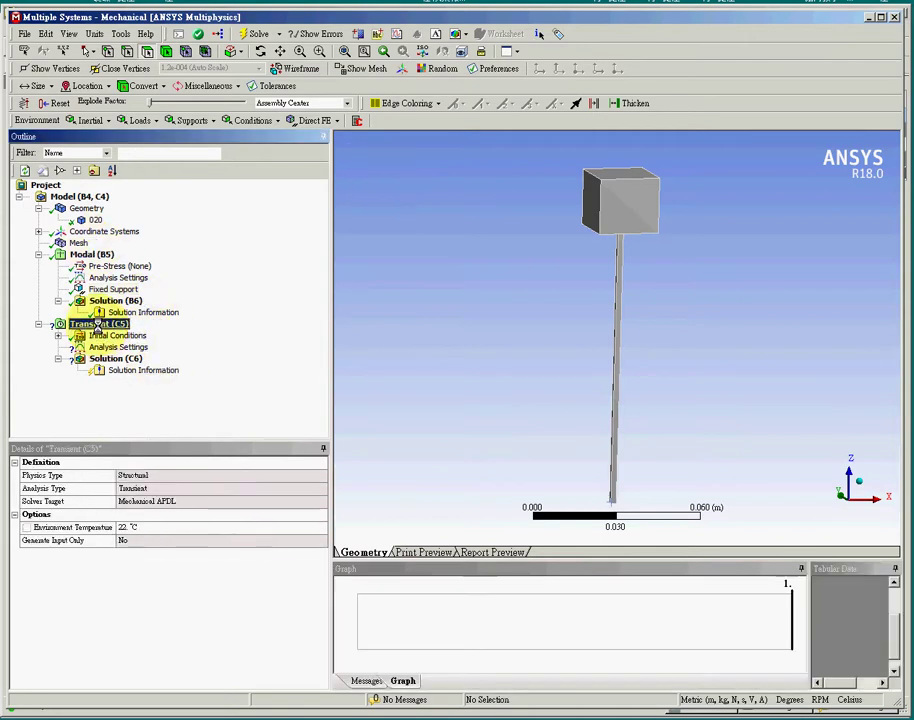
pyautogui.click(141, 120)
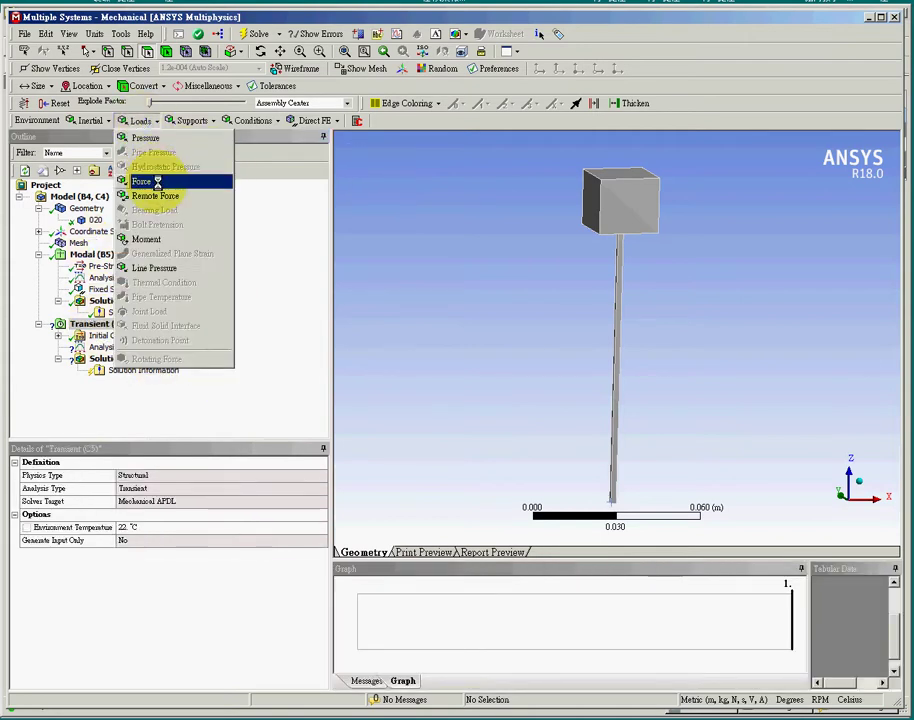
pyautogui.click(151, 181)
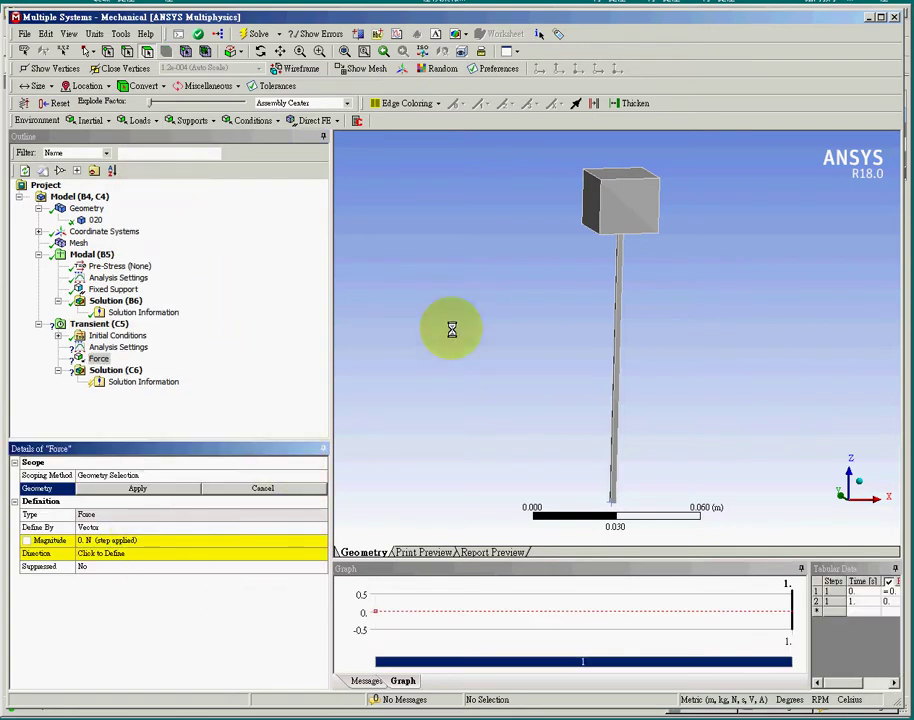
pyautogui.click(590, 205)
pyautogui.click(166, 488)
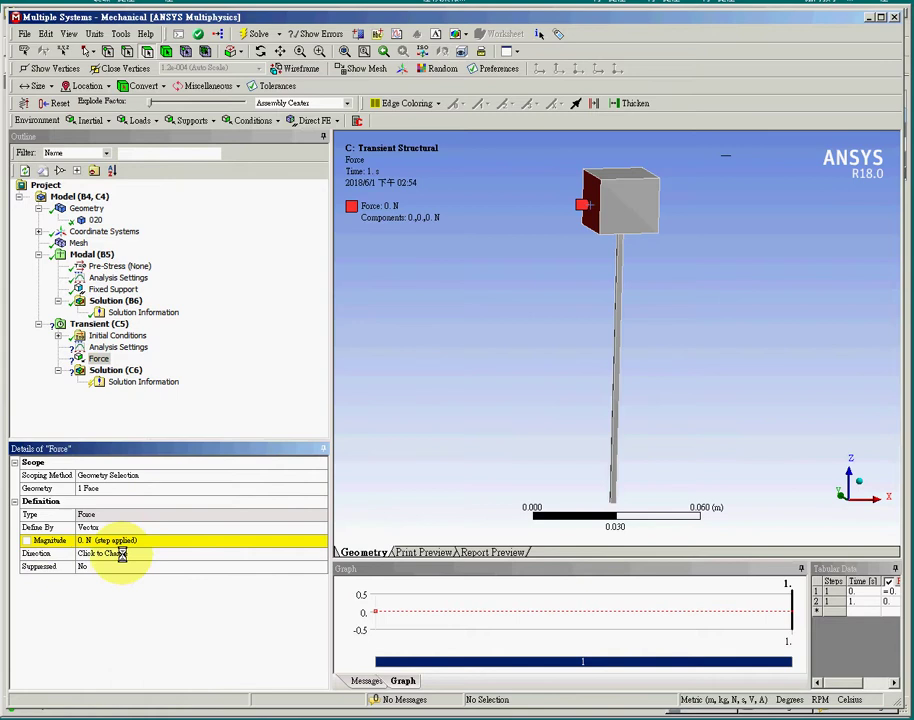
pyautogui.click(147, 553)
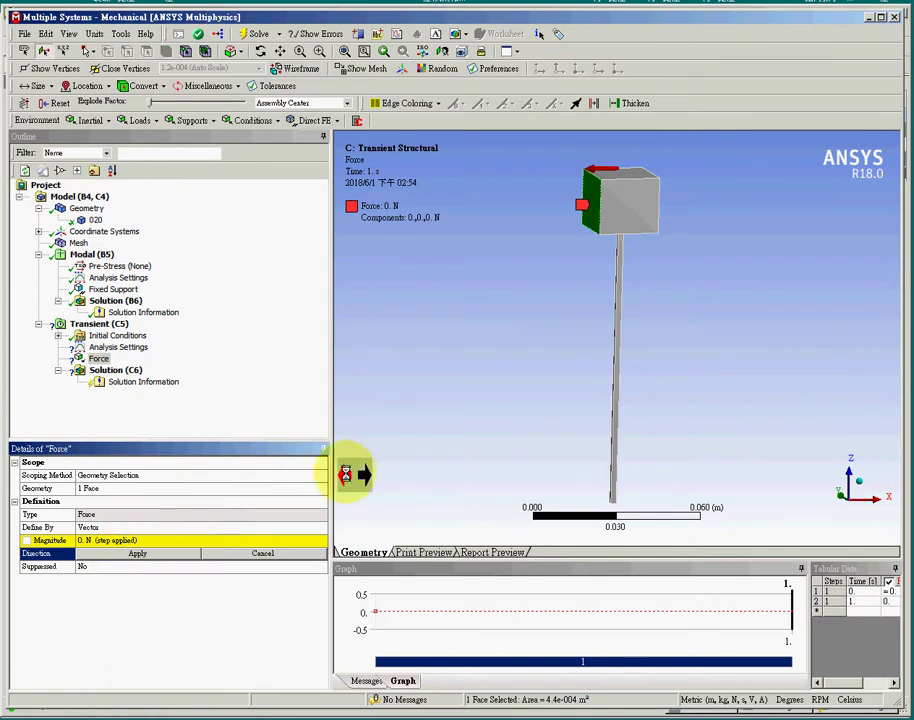
pyautogui.click(163, 553)
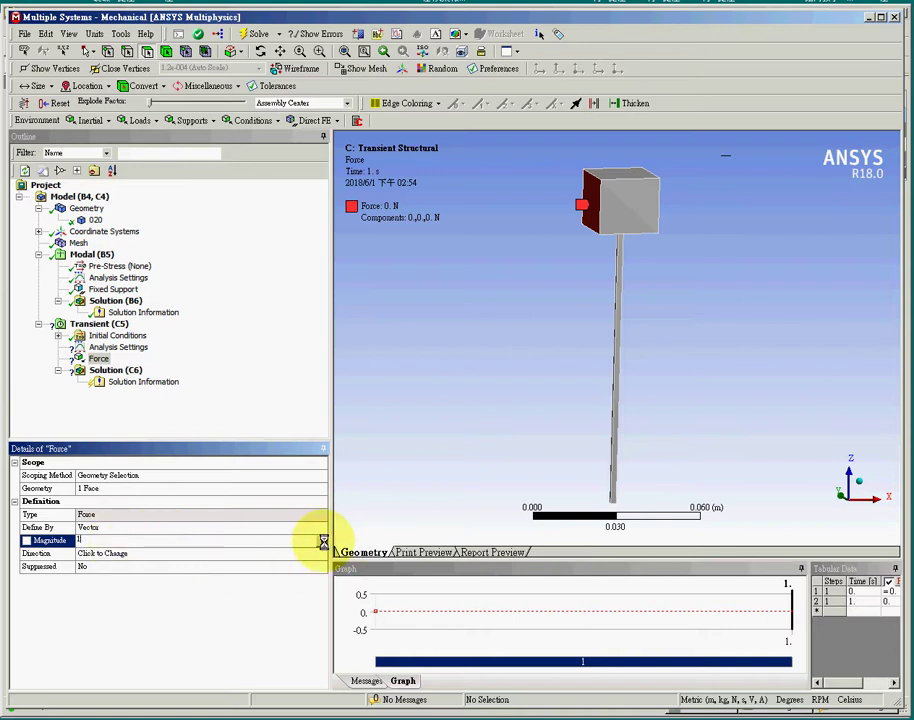
# Make the Force magnitude Tabular (Time): 10 N at 0 and 0.05 s, 0 N at 0.06 and 1 s
pyautogui.press('Return')
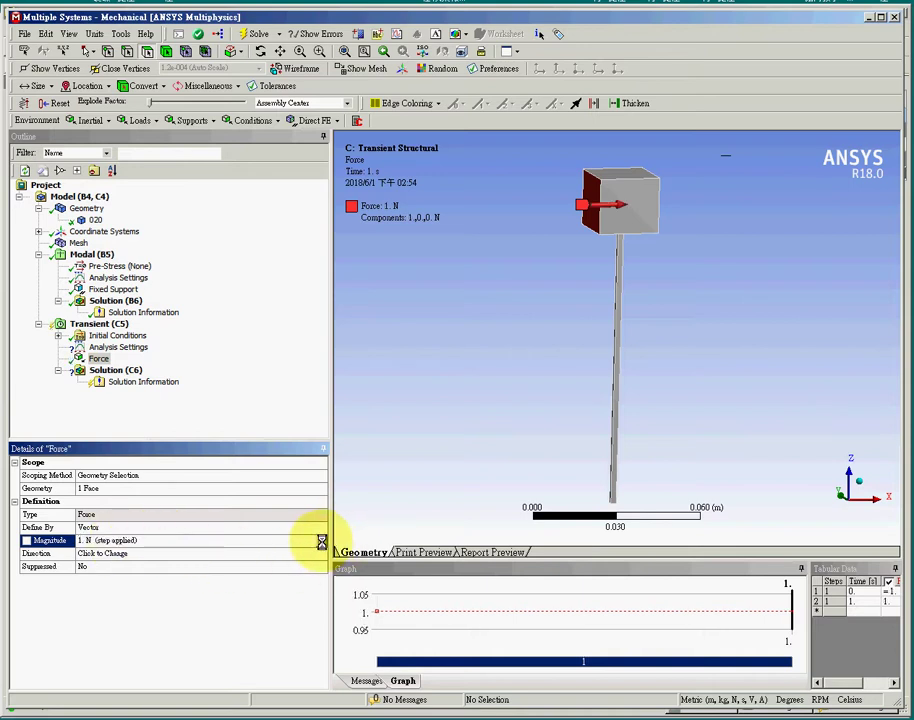
pyautogui.click(321, 541)
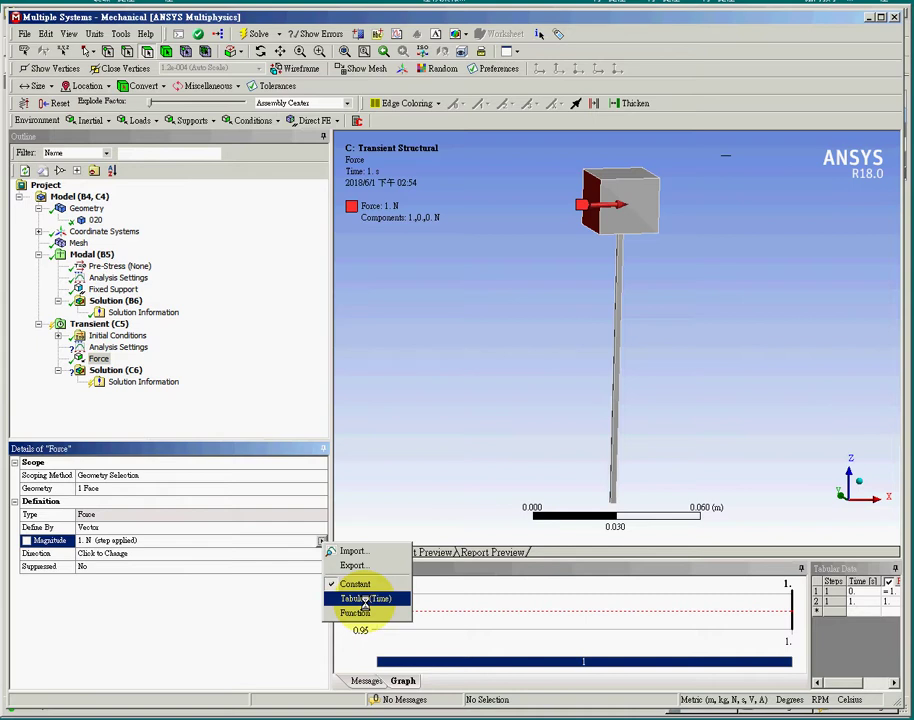
pyautogui.click(364, 598)
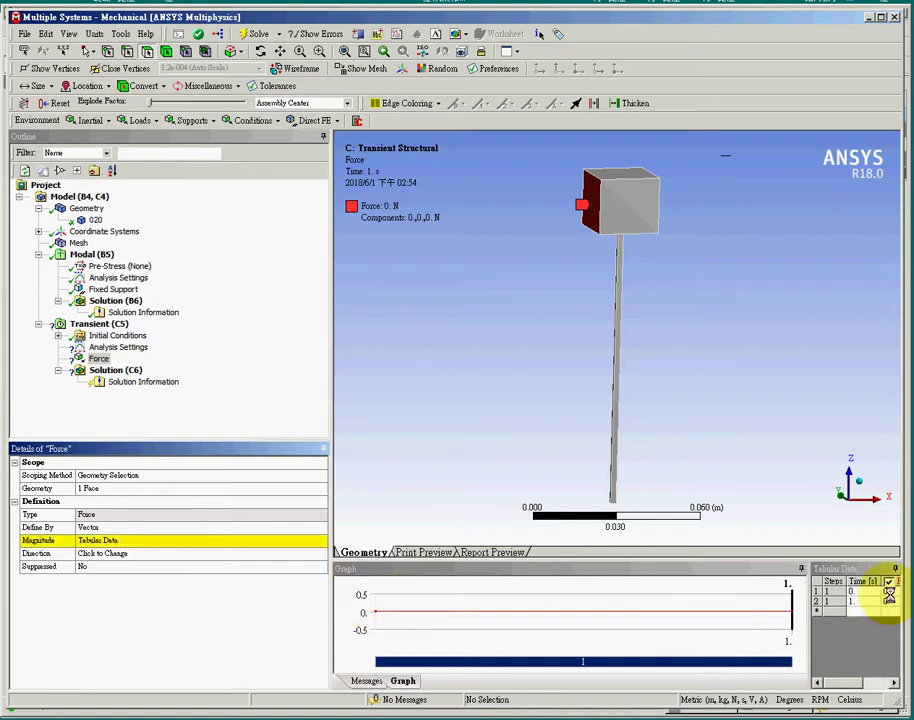
pyautogui.click(888, 591)
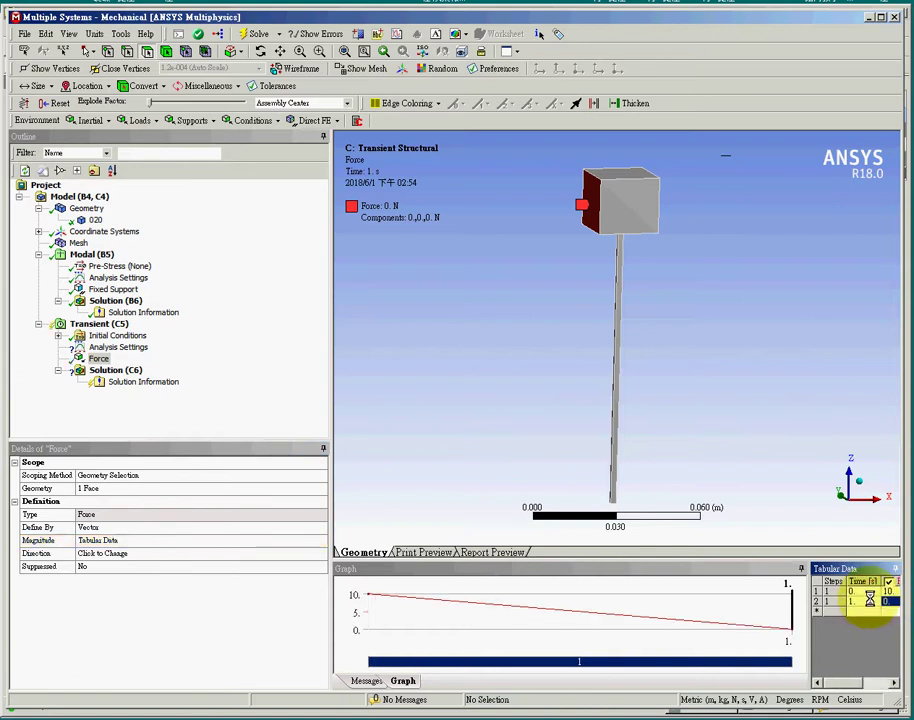
pyautogui.press('Return')
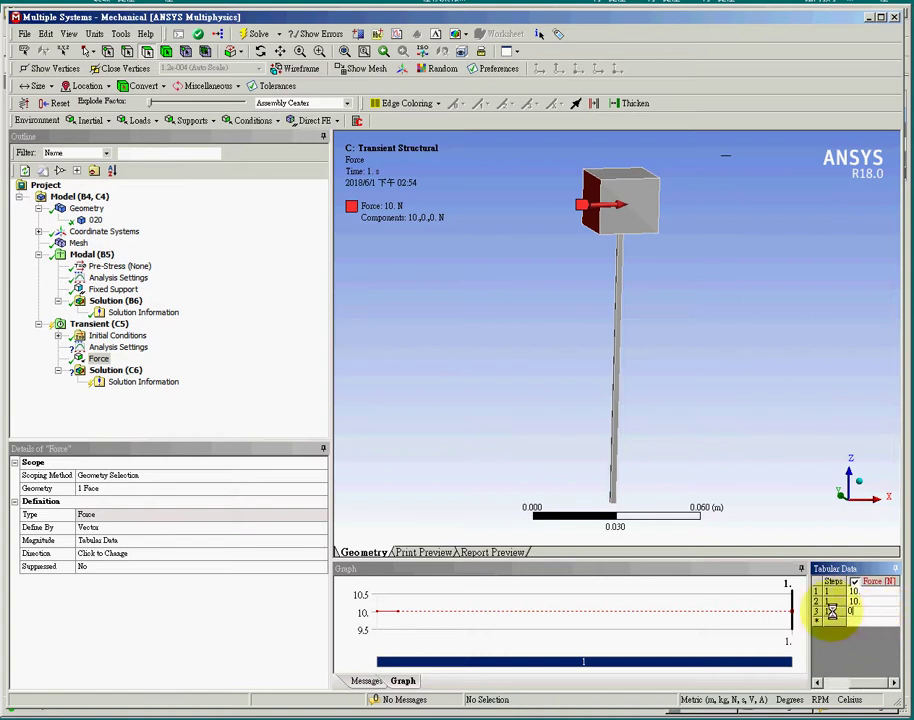
pyautogui.press('Return')
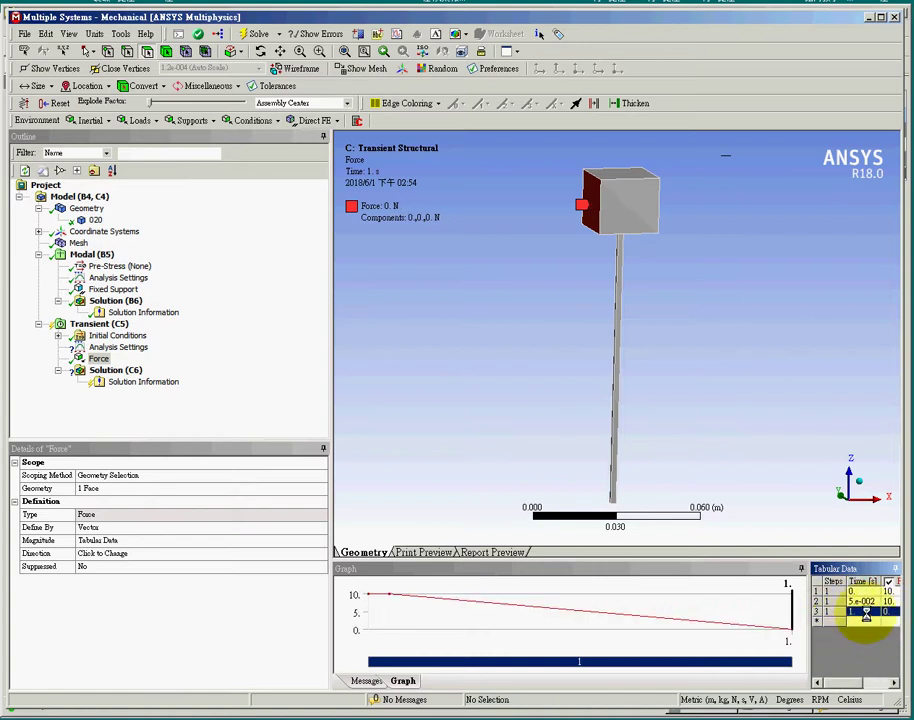
pyautogui.write('0.0')
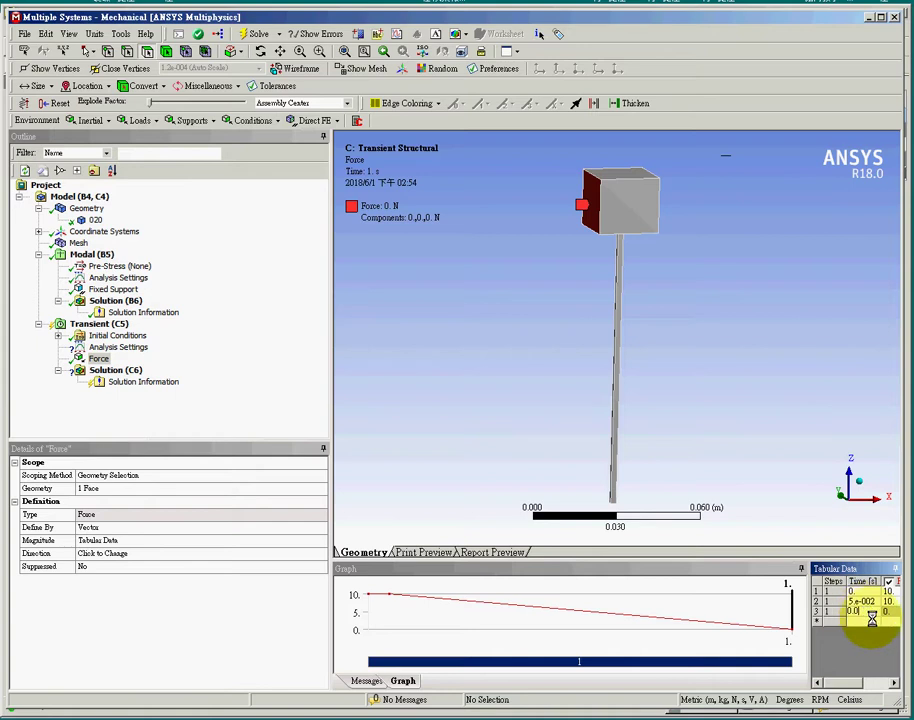
pyautogui.write('6.e-002')
pyautogui.press('Return')
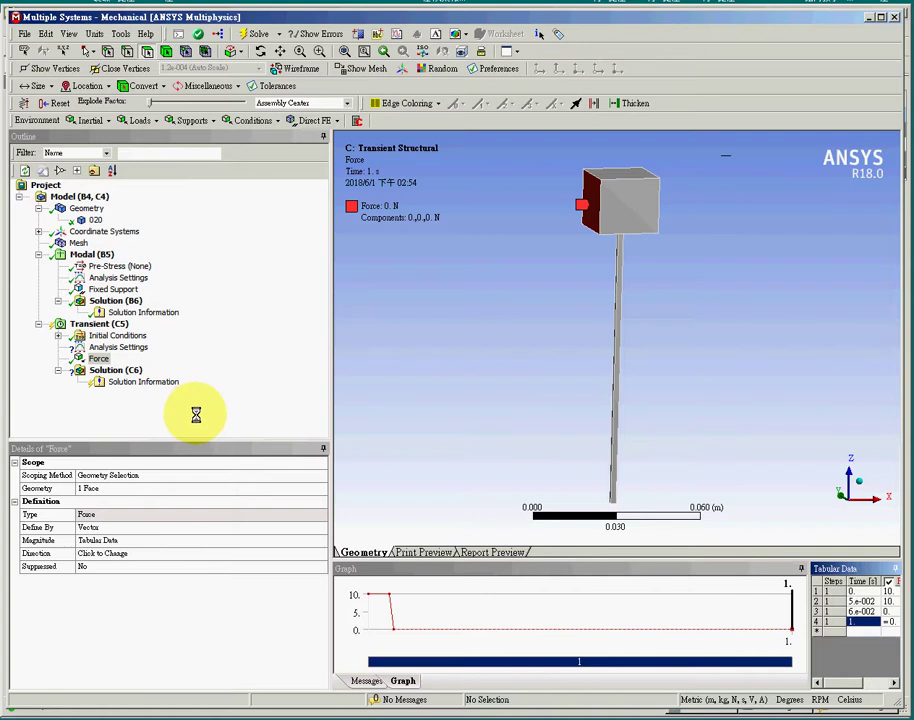
# Keep the 1 s step end time and set Define By to Substeps with 200 substeps
pyautogui.click(117, 347)
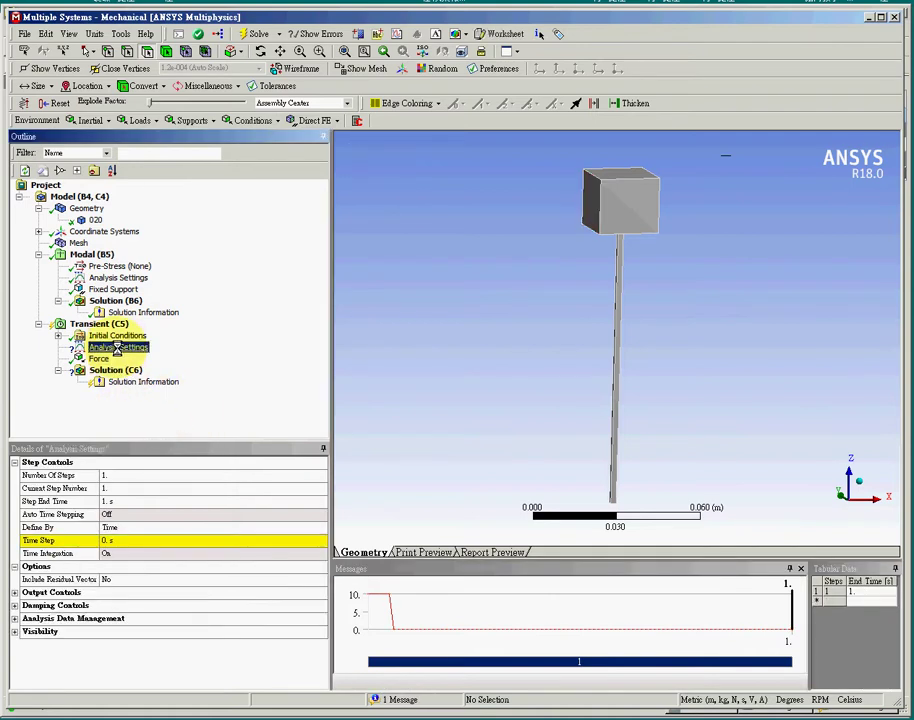
pyautogui.click(121, 502)
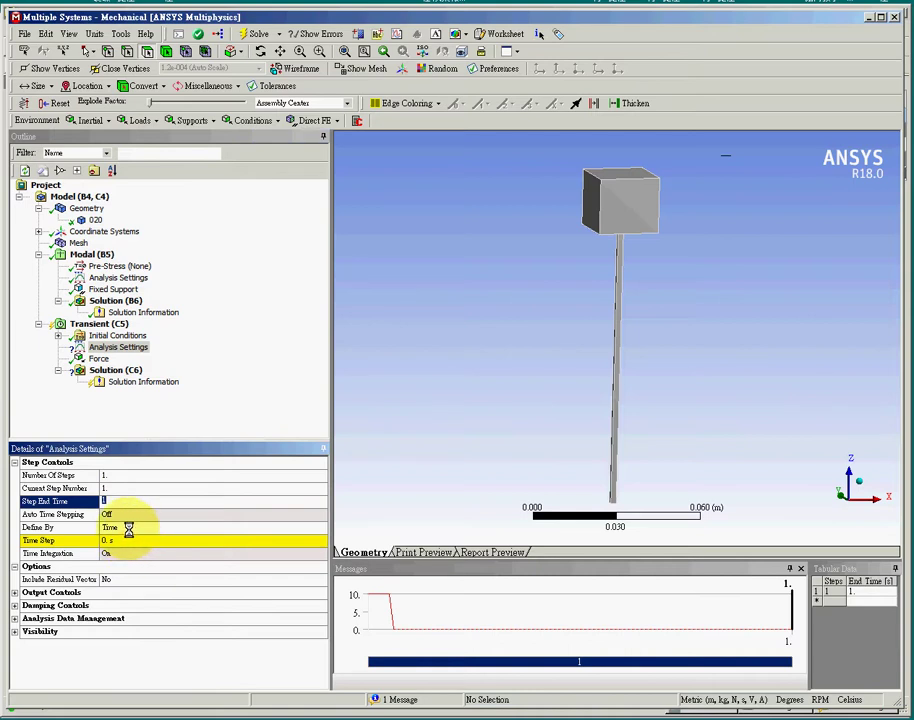
pyautogui.click(128, 529)
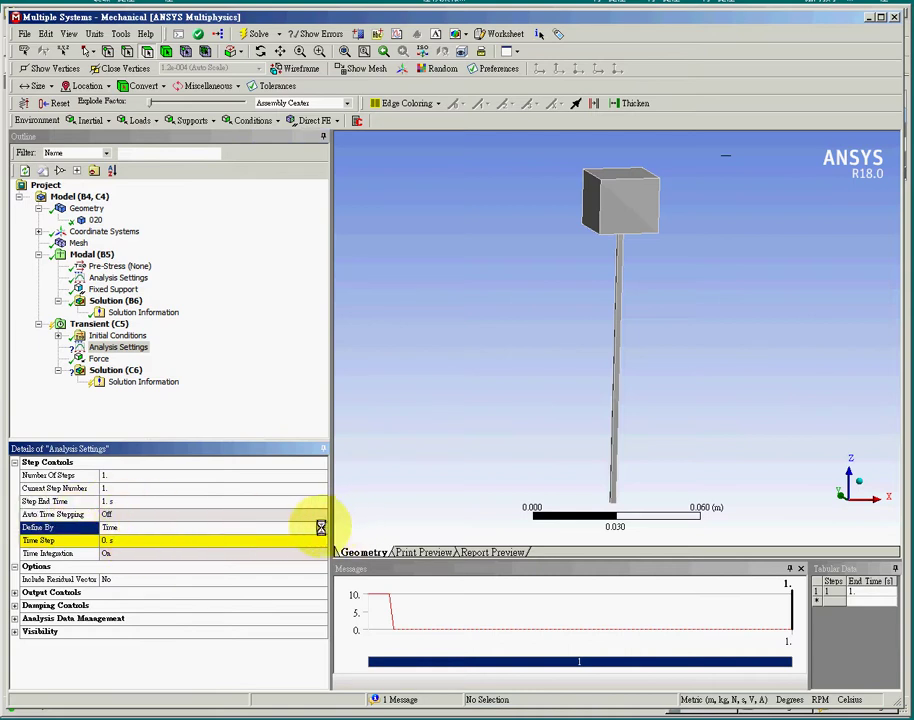
pyautogui.click(321, 527)
pyautogui.click(145, 537)
pyautogui.click(150, 541)
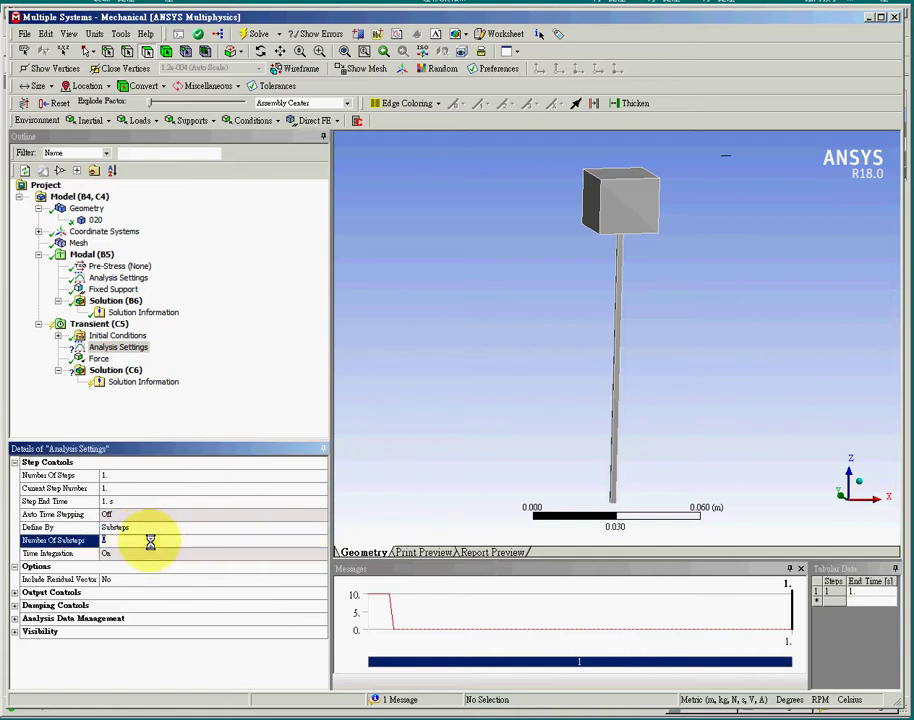
pyautogui.write('200')
pyautogui.press('Return')
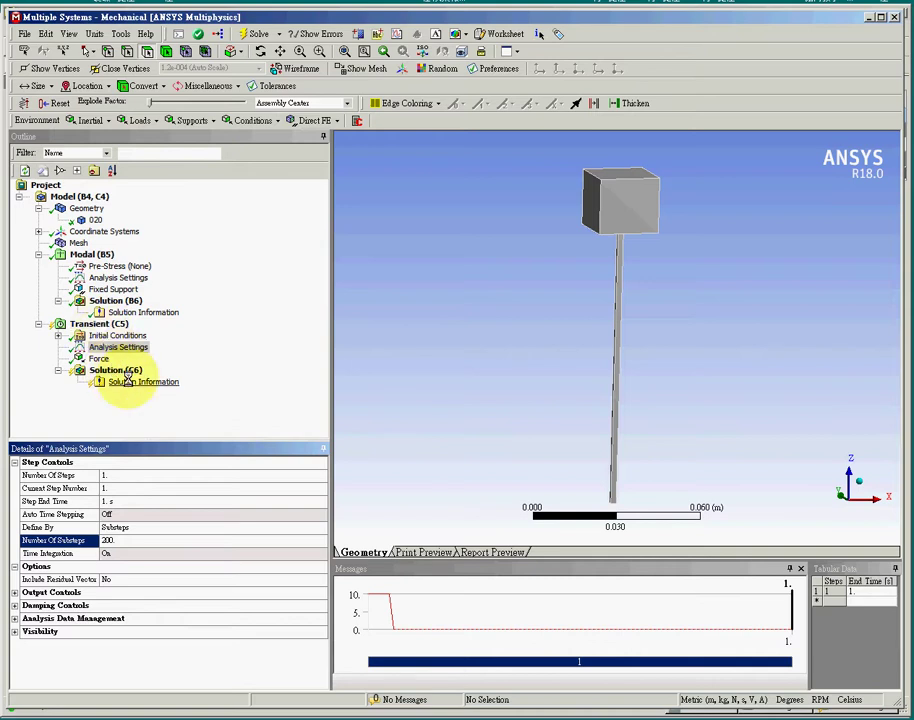
pyautogui.click(116, 370)
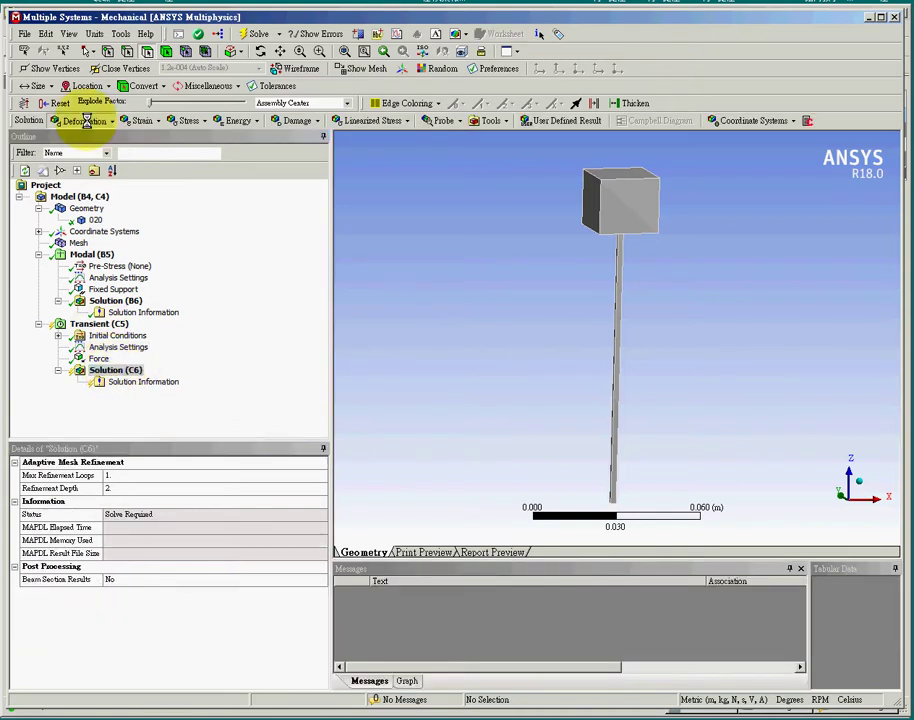
# Insert Total Deformation and Equivalent (von-Mises) Stress results, then solve Solution (C6)
pyautogui.click(84, 120)
pyautogui.click(84, 138)
pyautogui.click(186, 120)
pyautogui.click(190, 135)
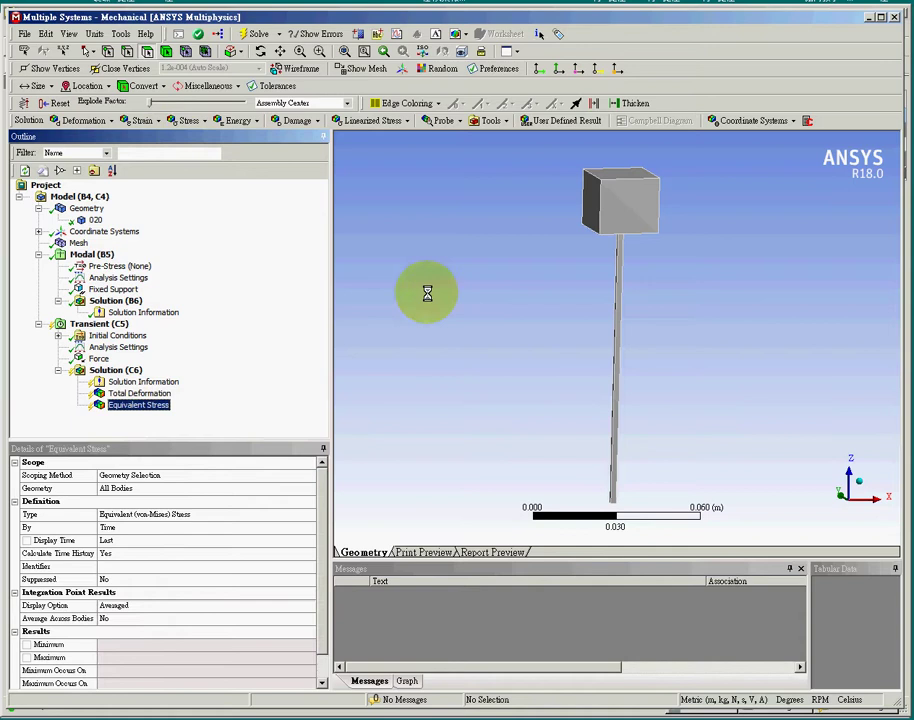
pyautogui.rightClick(113, 369)
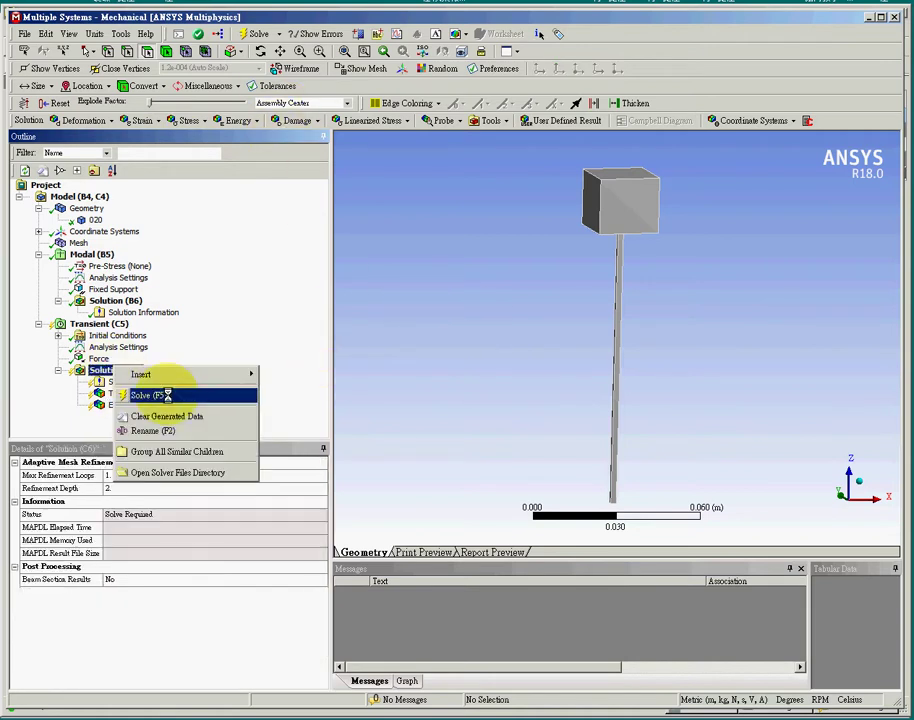
pyautogui.click(148, 395)
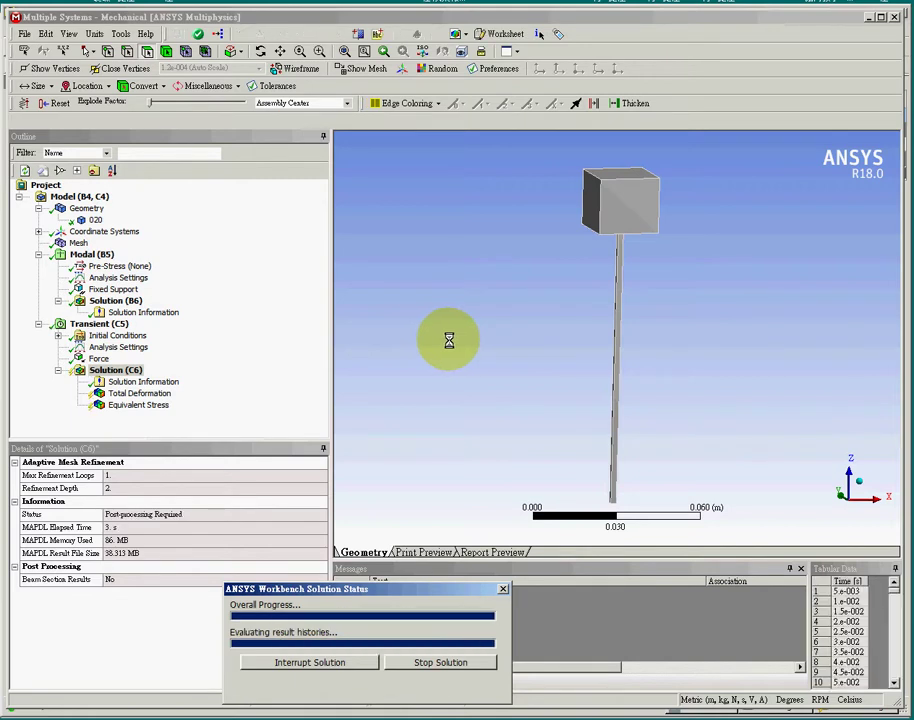
# Show the undamped Total Deformation history graph and play its animation
pyautogui.click(128, 394)
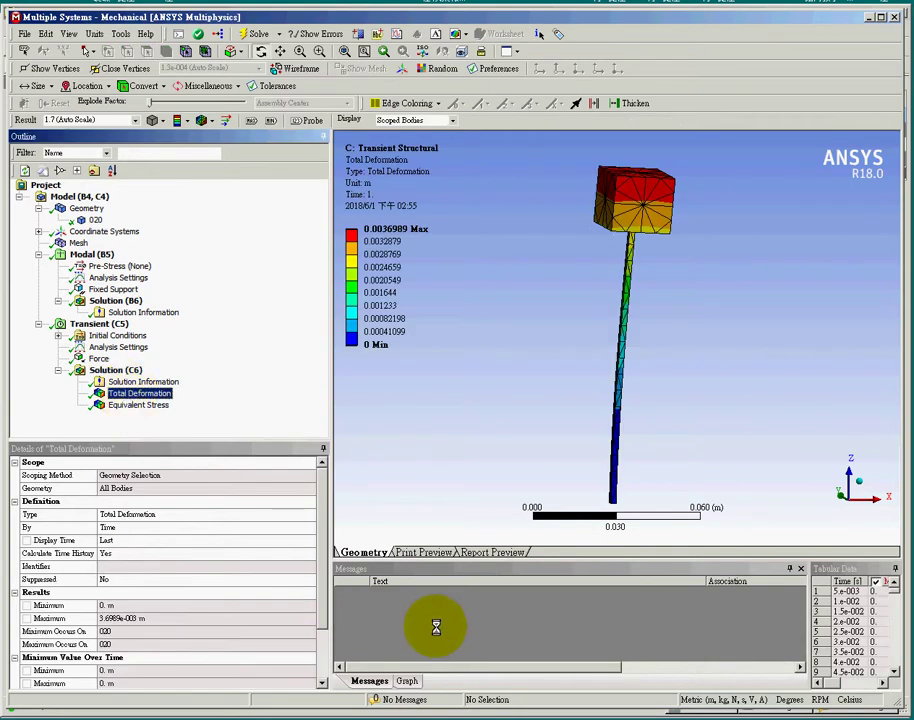
pyautogui.click(406, 681)
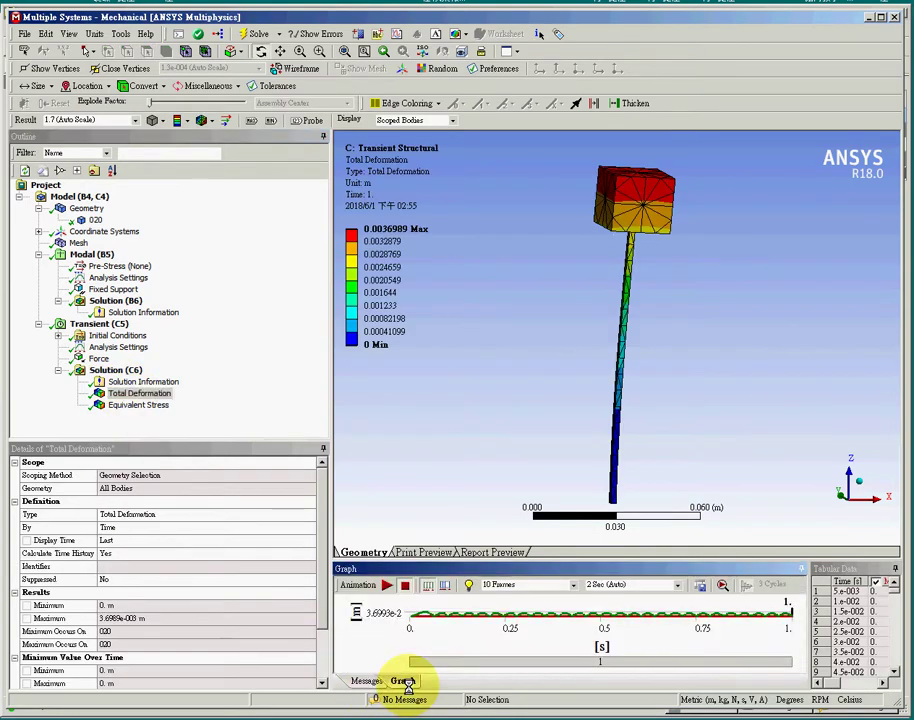
pyautogui.click(387, 585)
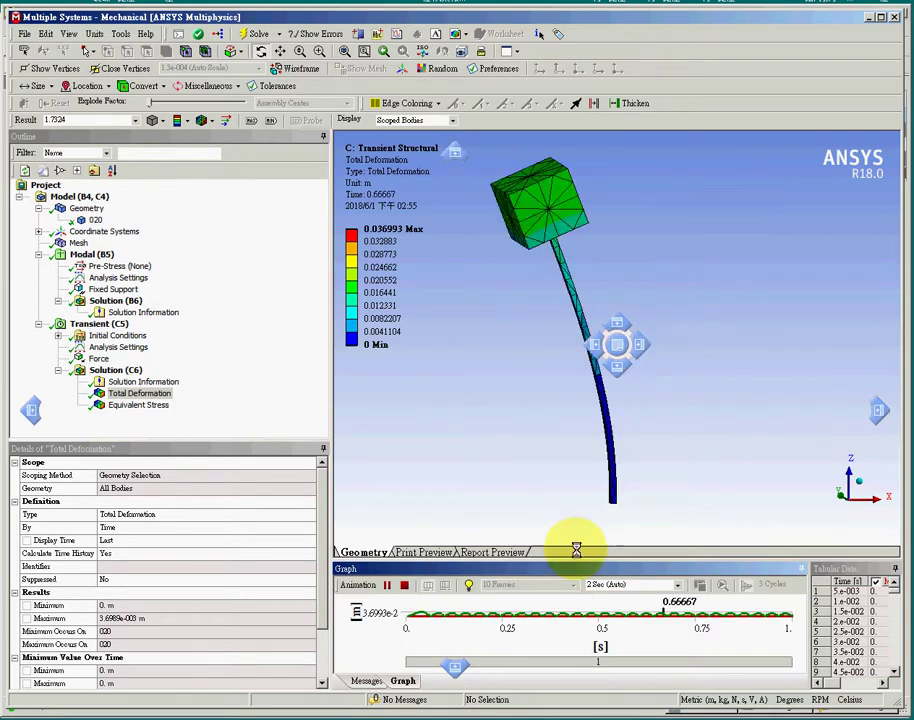
# Enlarge the graph to view the full oscillation, stop the animation, and reselect Analysis Settings
pyautogui.moveTo(581, 557); pyautogui.dragTo(590, 451)
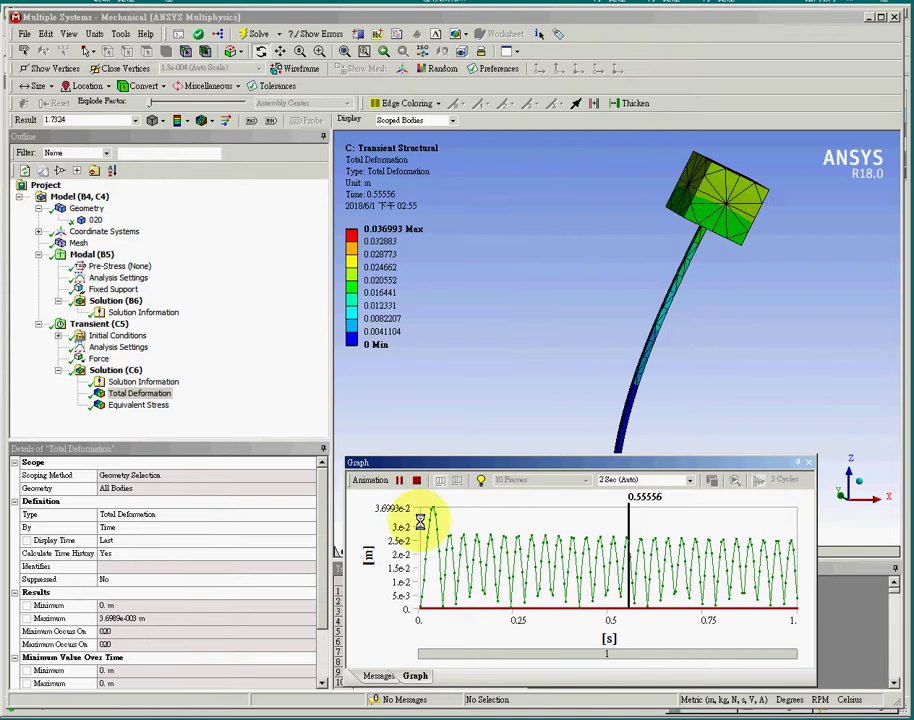
pyautogui.click(415, 481)
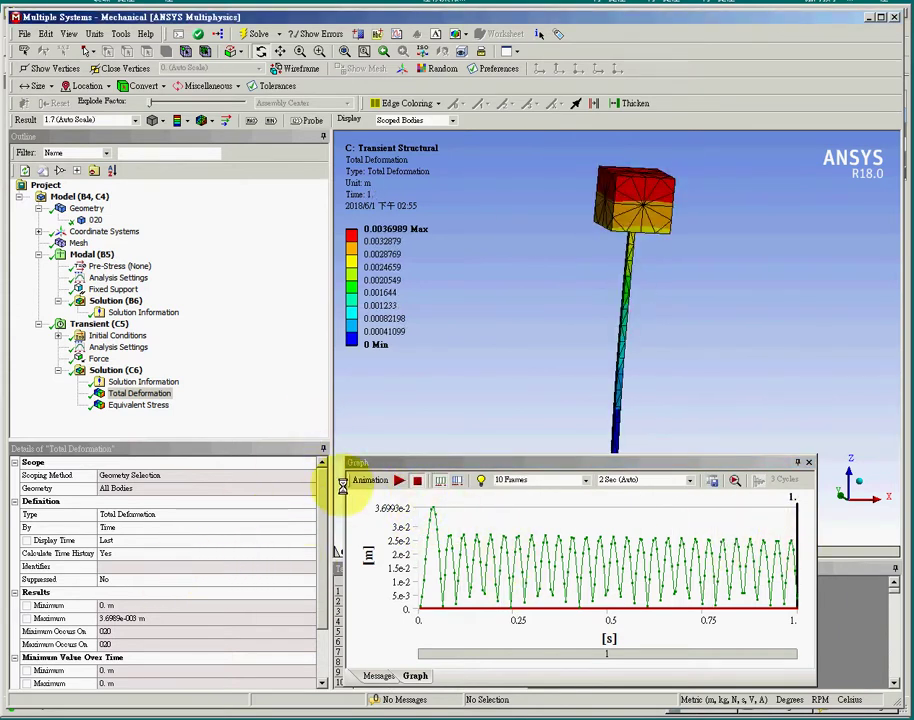
pyautogui.moveTo(322, 524); pyautogui.dragTo(326, 606)
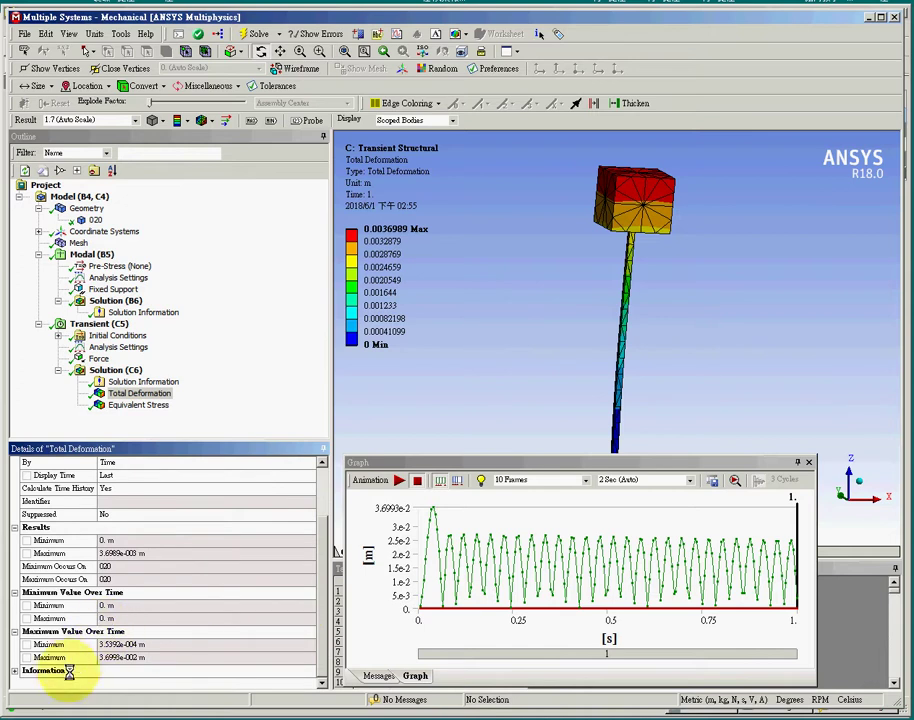
pyautogui.click(110, 346)
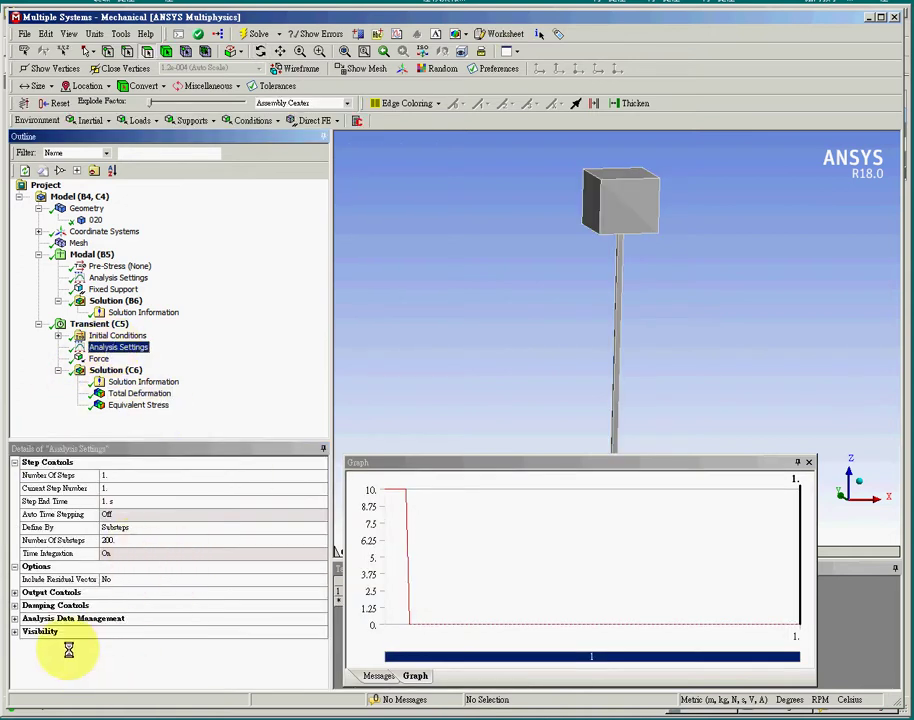
# Enter a Constant Damping Ratio of 0.05 under Damping Controls and re-solve the transient
pyautogui.click(14, 605)
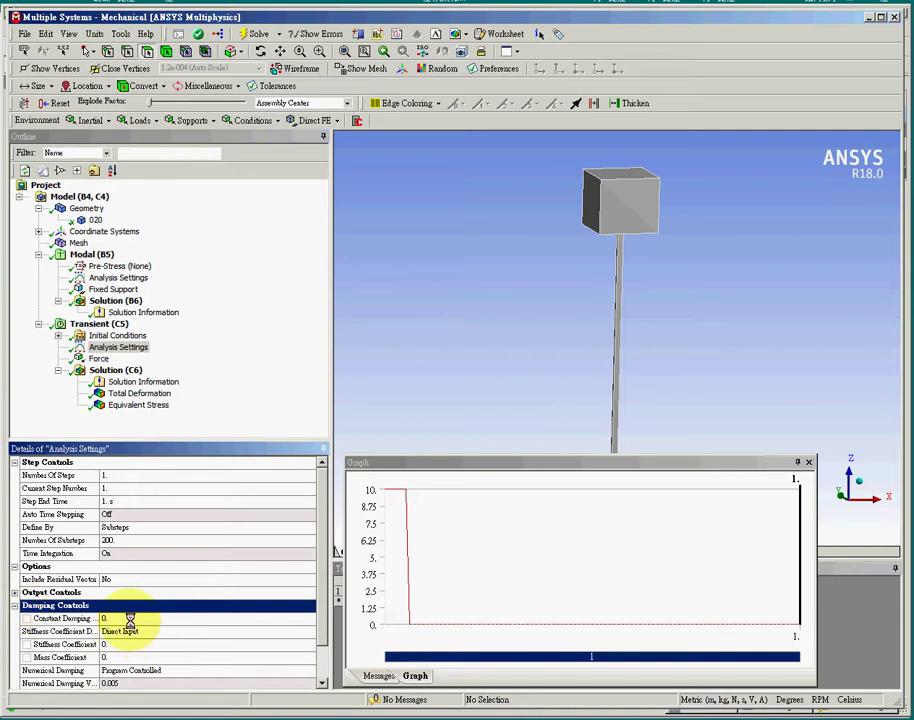
pyautogui.click(130, 619)
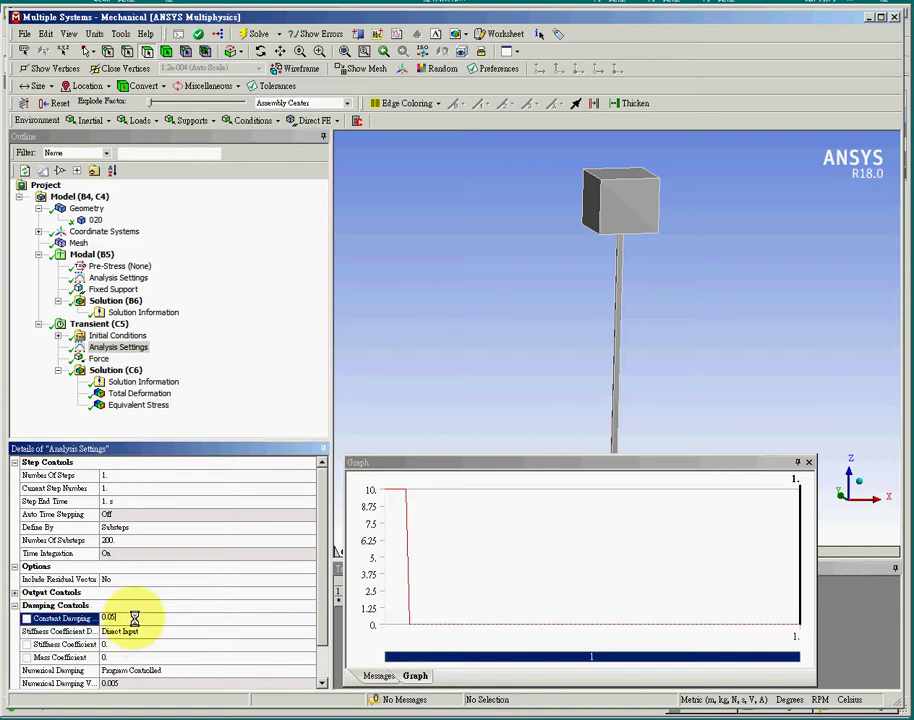
pyautogui.click(258, 35)
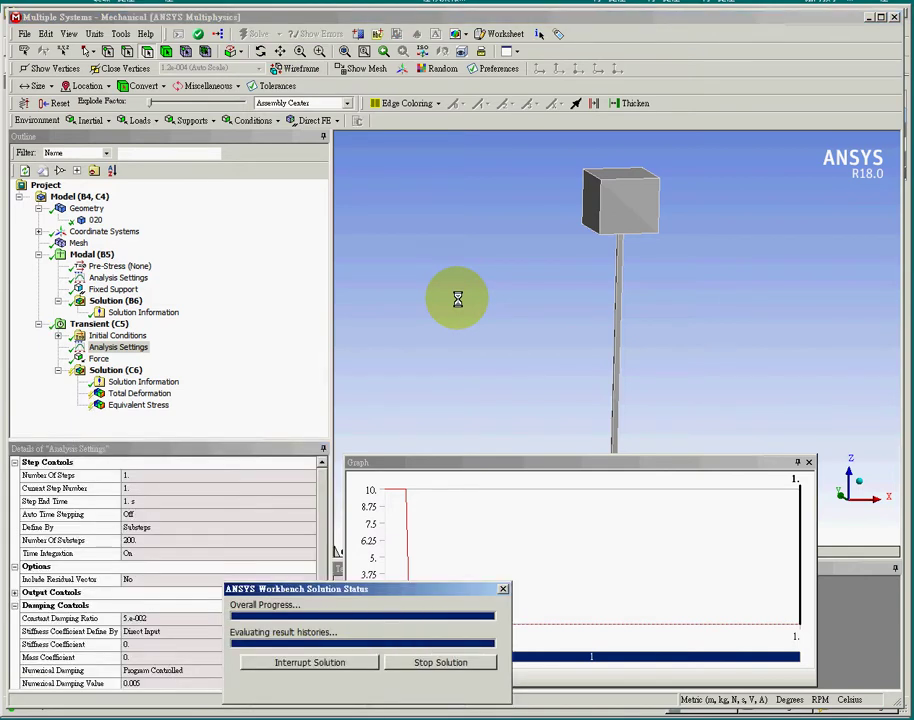
# Inspect the damped deformation history decaying from a 0.034442 m peak and confirm the 0.05 damping ratio
pyautogui.click(155, 395)
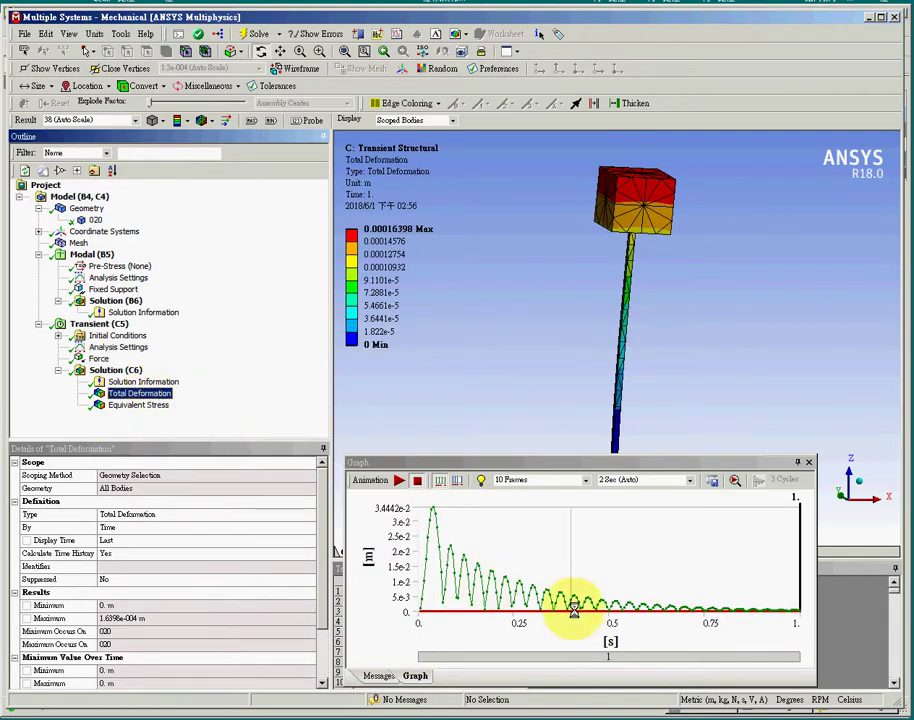
pyautogui.click(512, 573)
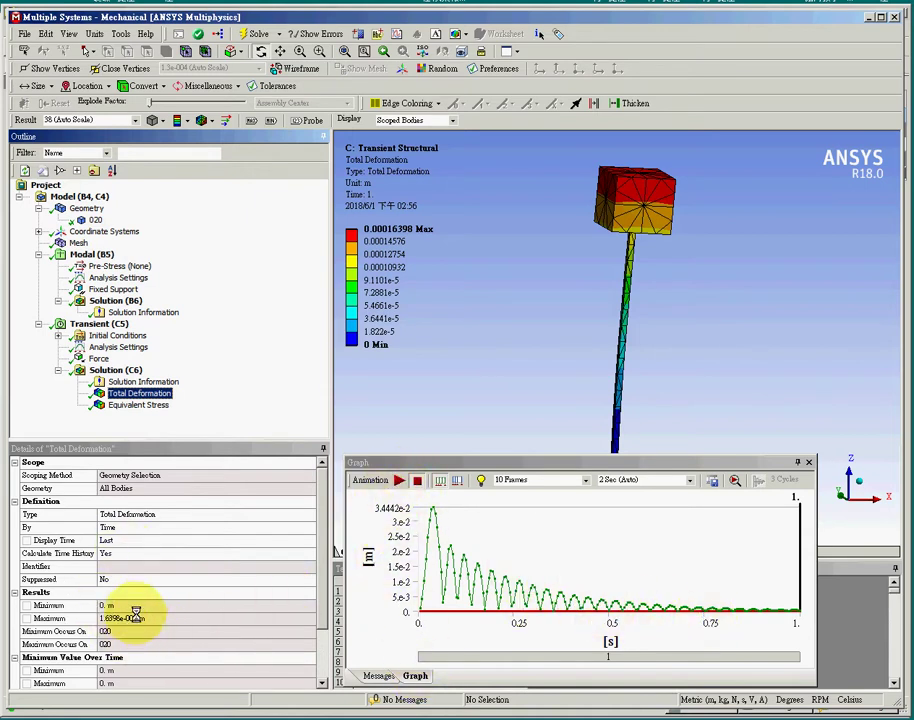
pyautogui.click(118, 347)
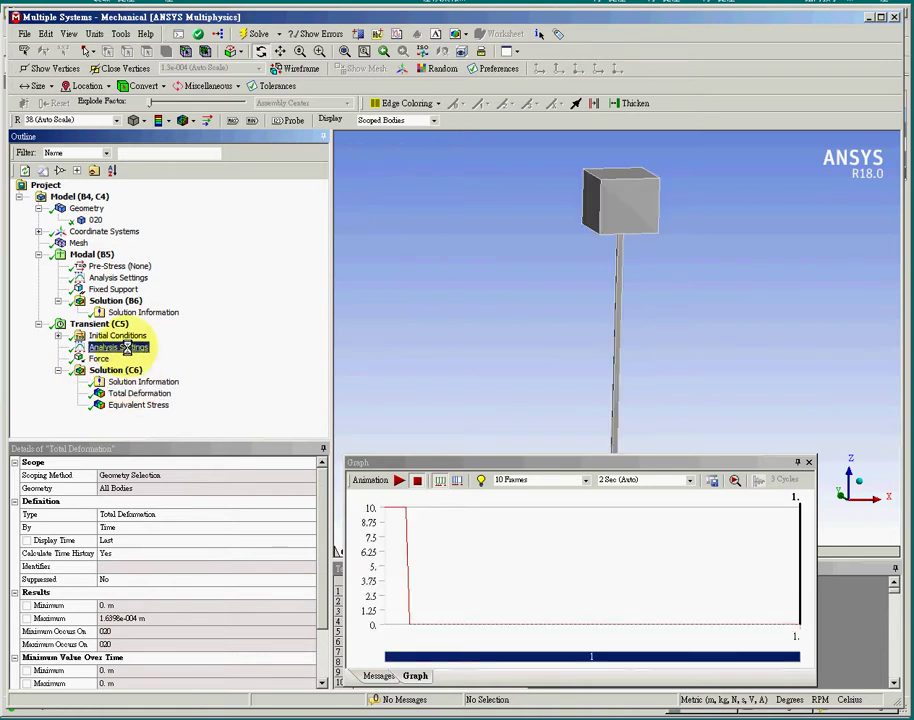
pyautogui.click(215, 622)
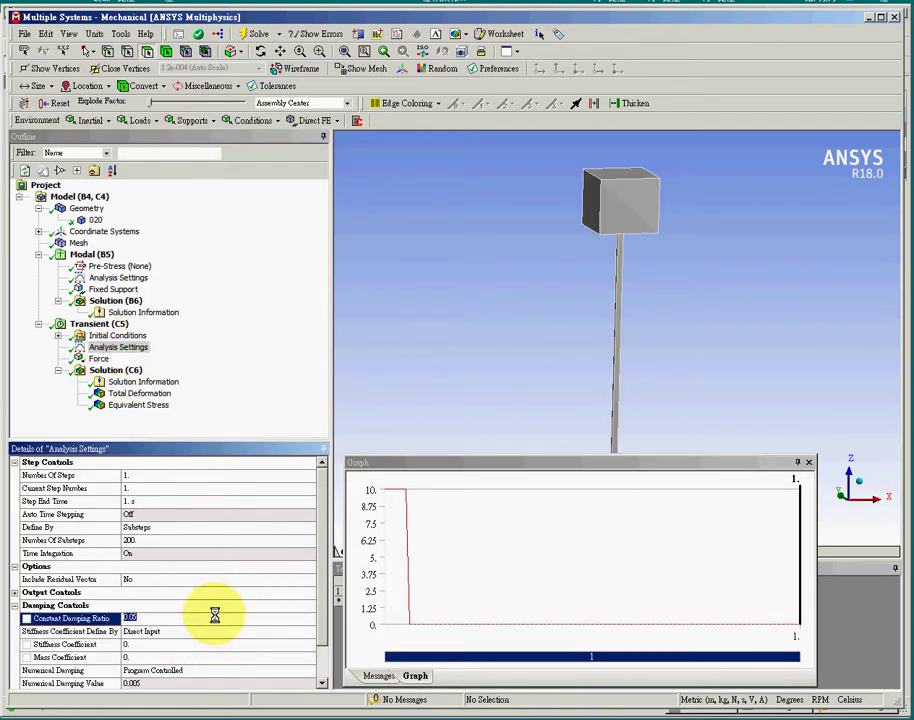
pyautogui.click(140, 393)
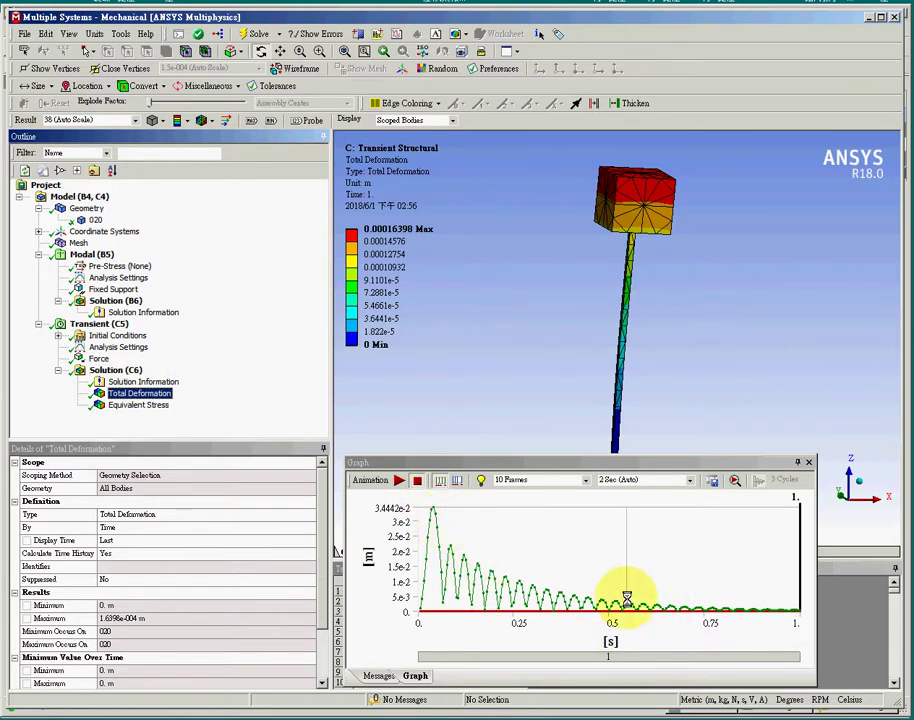
# Animate the damped Total Deformation at 1.0 (True Scale)
pyautogui.click(398, 480)
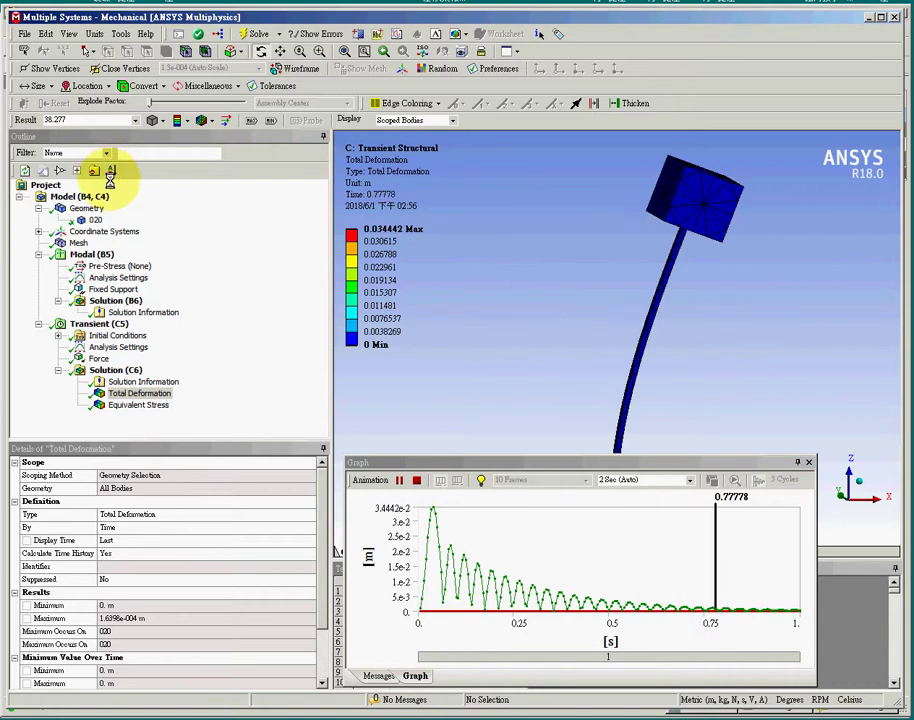
pyautogui.click(135, 120)
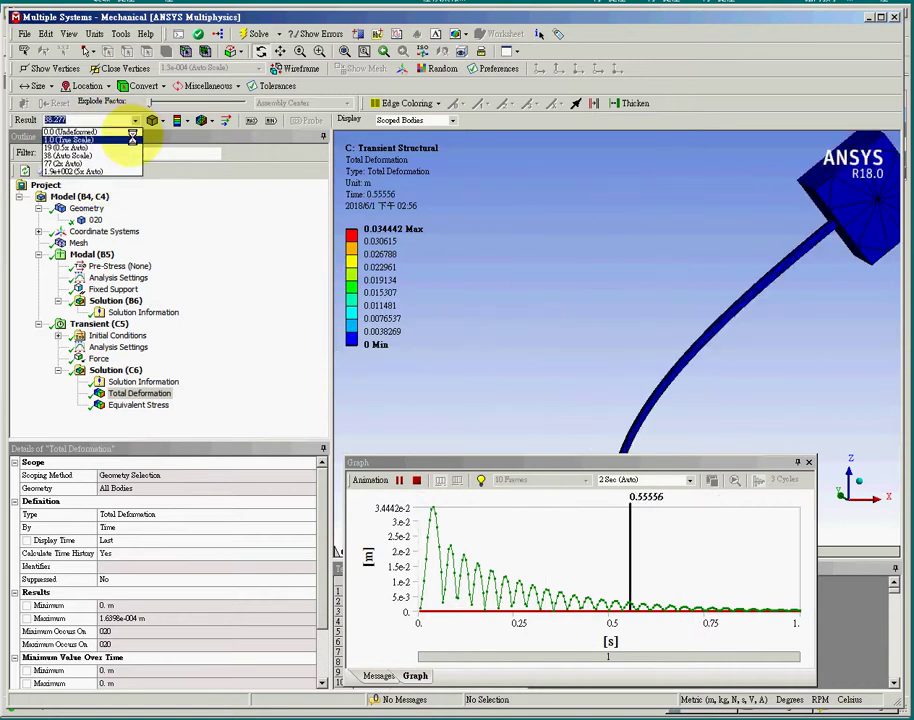
pyautogui.click(130, 139)
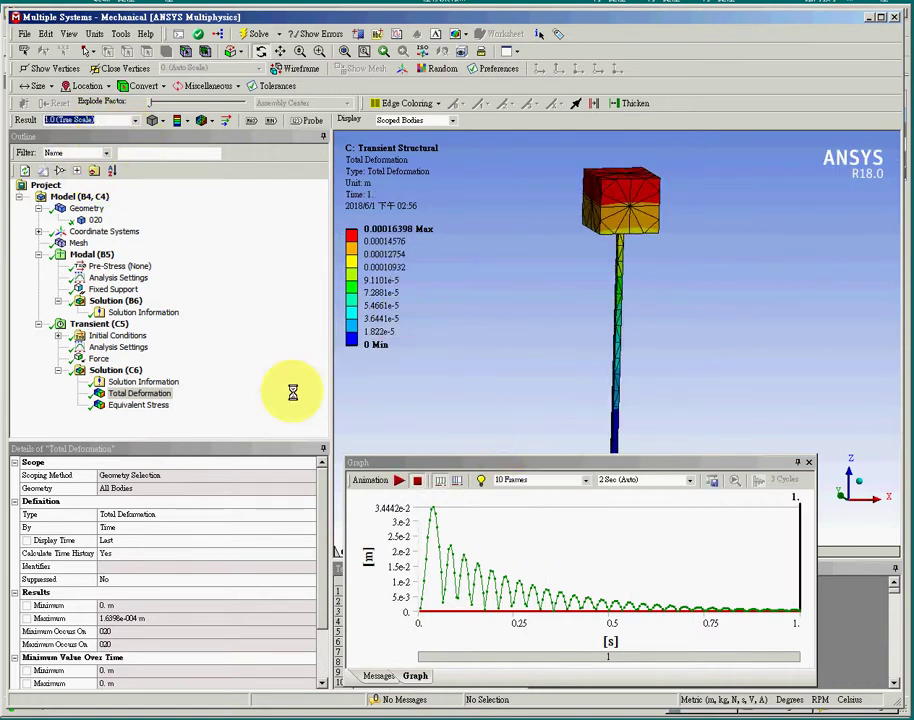
pyautogui.click(398, 480)
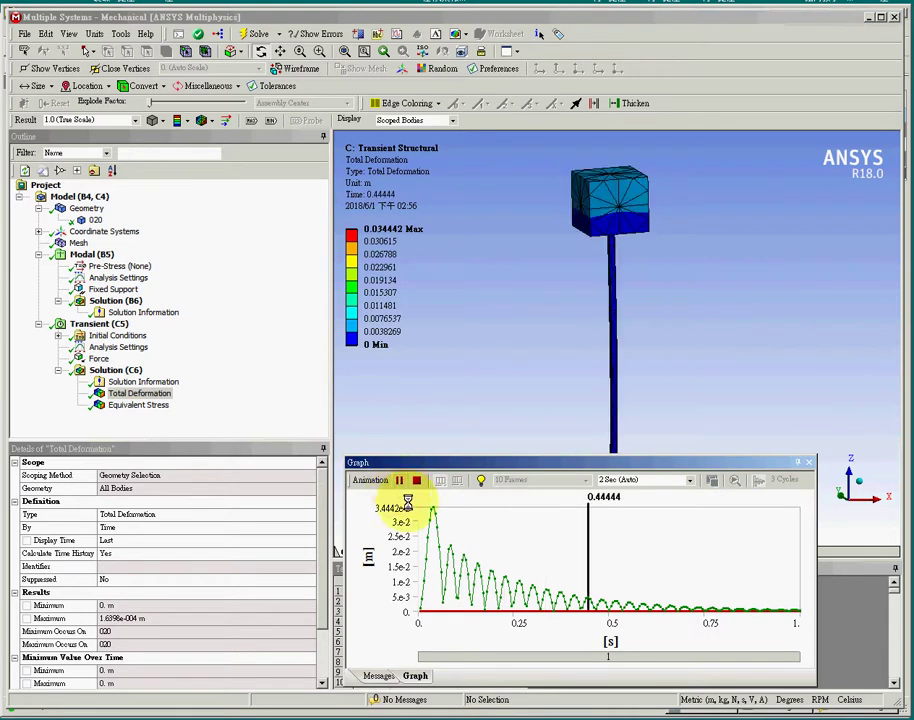